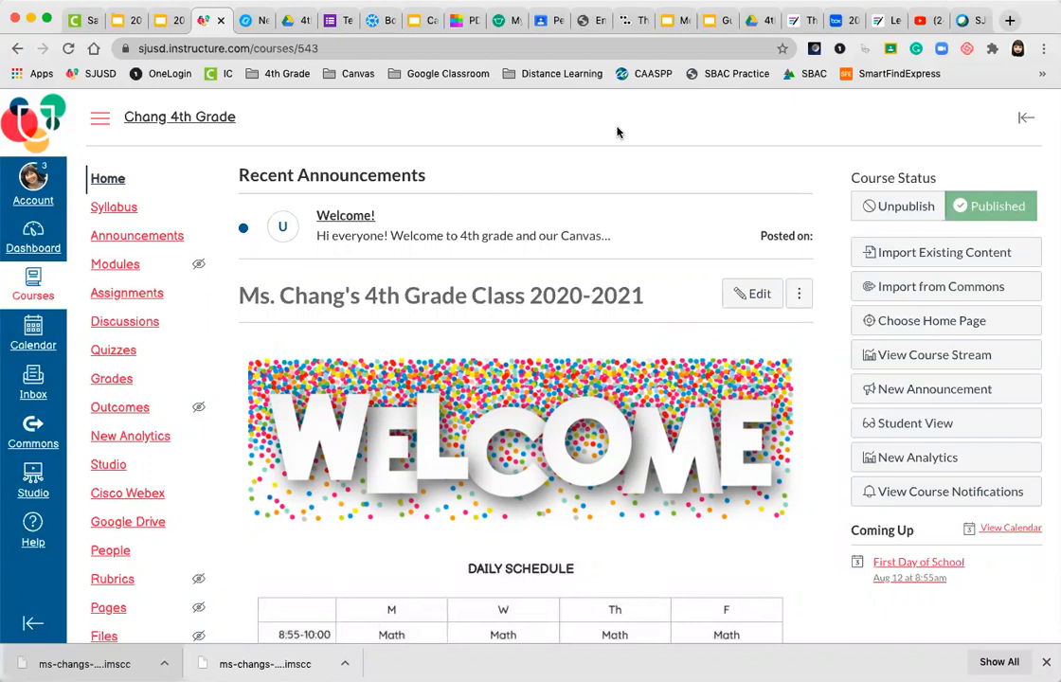
Scroll down the course home and open Cisco Webex from the course navigation
{"action": "scroll", "coordinate": [617, 133], "scroll_direction": "down", "scroll_amount": 1}
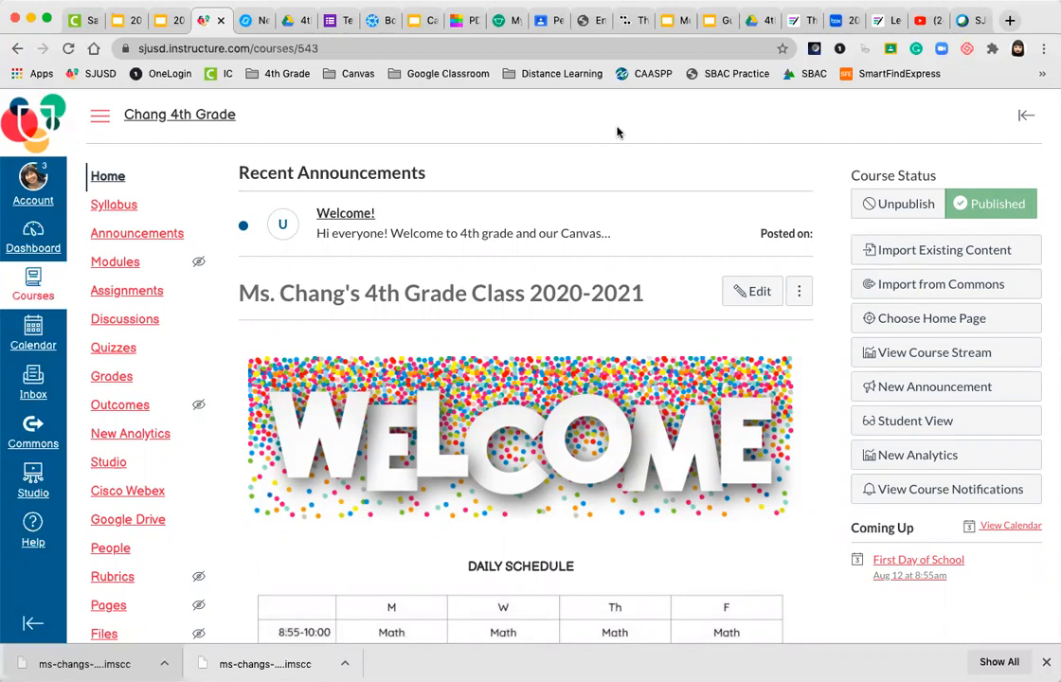
{"action": "scroll", "coordinate": [617, 132], "scroll_direction": "down", "scroll_amount": 2}
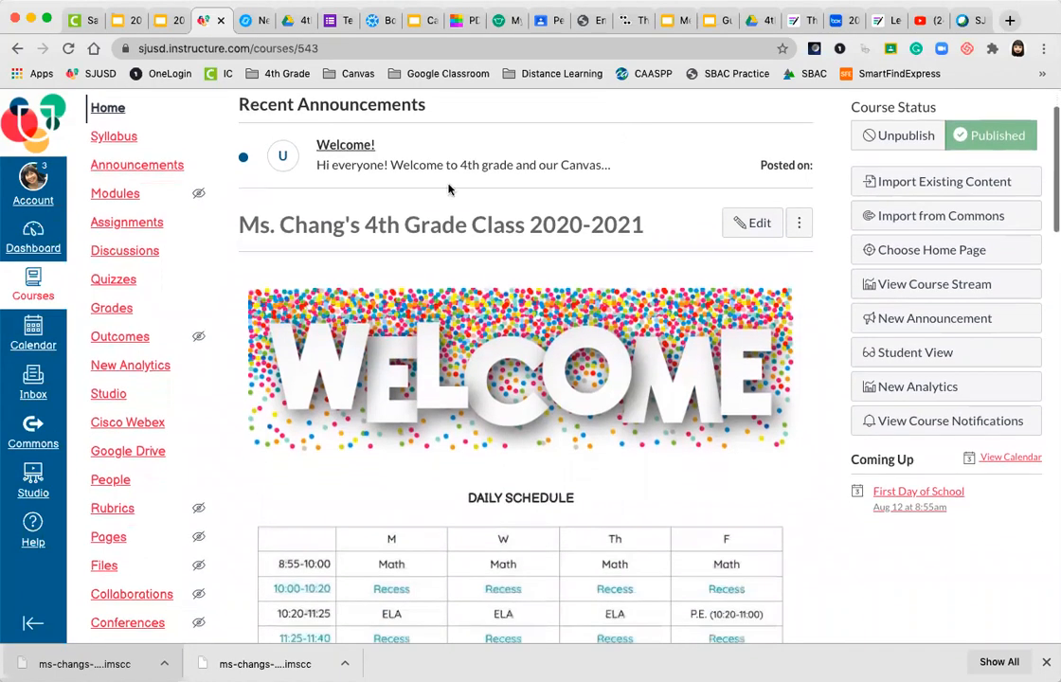
{"action": "scroll", "coordinate": [184, 297], "scroll_direction": "down", "scroll_amount": 2}
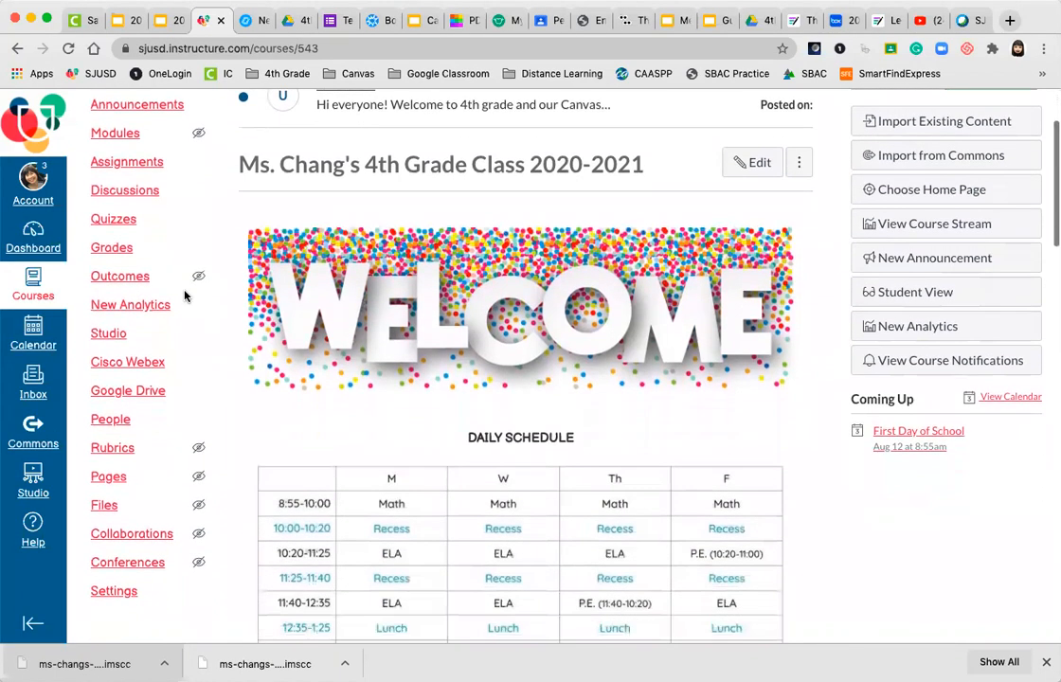
{"action": "left_click", "coordinate": [121, 364]}
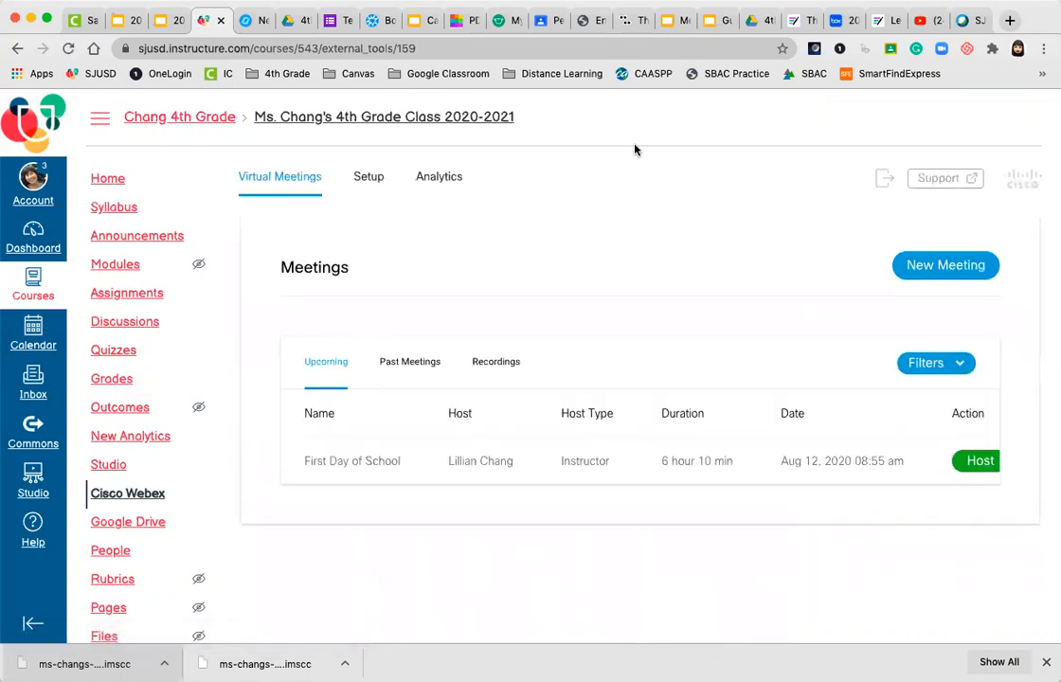
Confirm Virtual Meetings is enabled under Setup's Choose your features, then start a New Meeting
{"action": "left_click", "coordinate": [369, 180]}
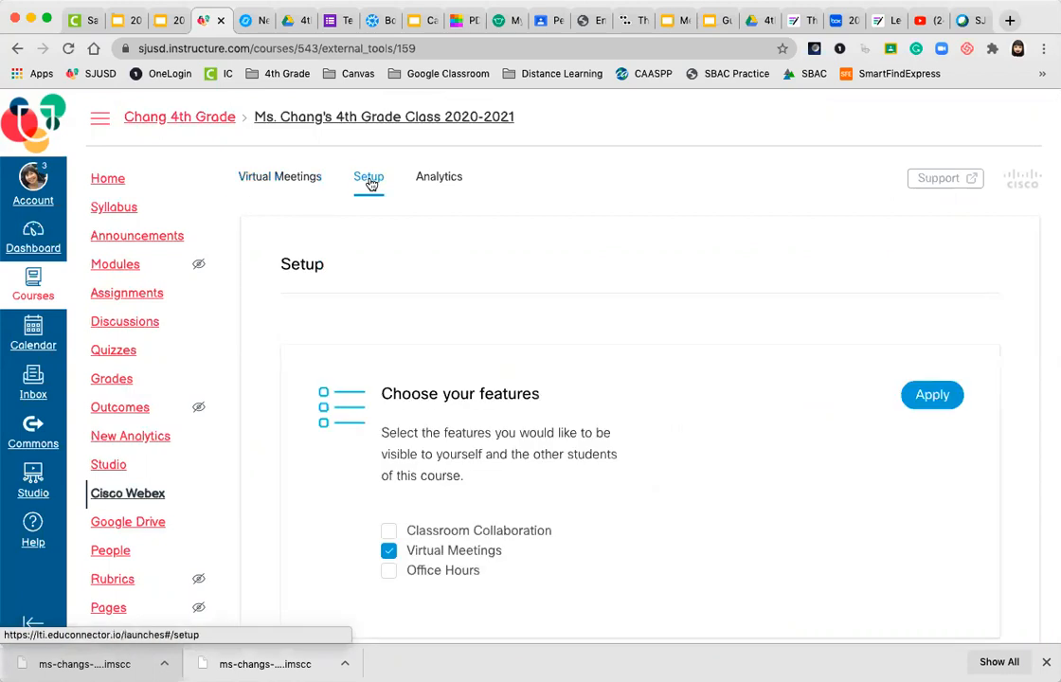
{"action": "scroll", "coordinate": [530, 321], "scroll_direction": "down", "scroll_amount": 3}
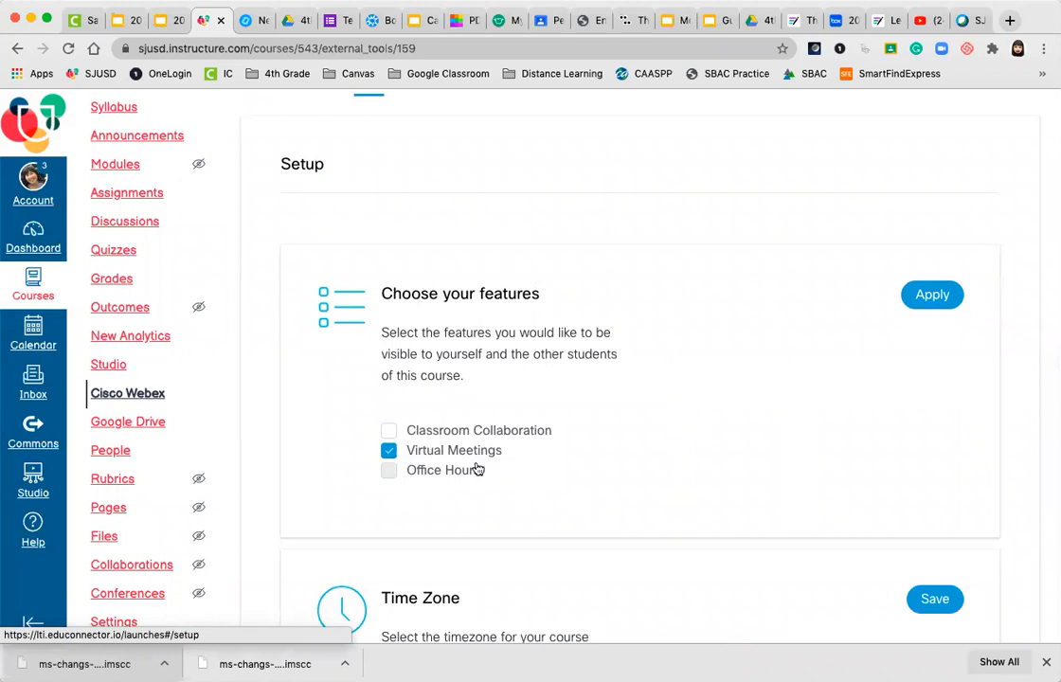
{"action": "scroll", "coordinate": [446, 371], "scroll_direction": "up", "scroll_amount": 2}
{"action": "scroll", "coordinate": [445, 371], "scroll_direction": "up", "scroll_amount": 1}
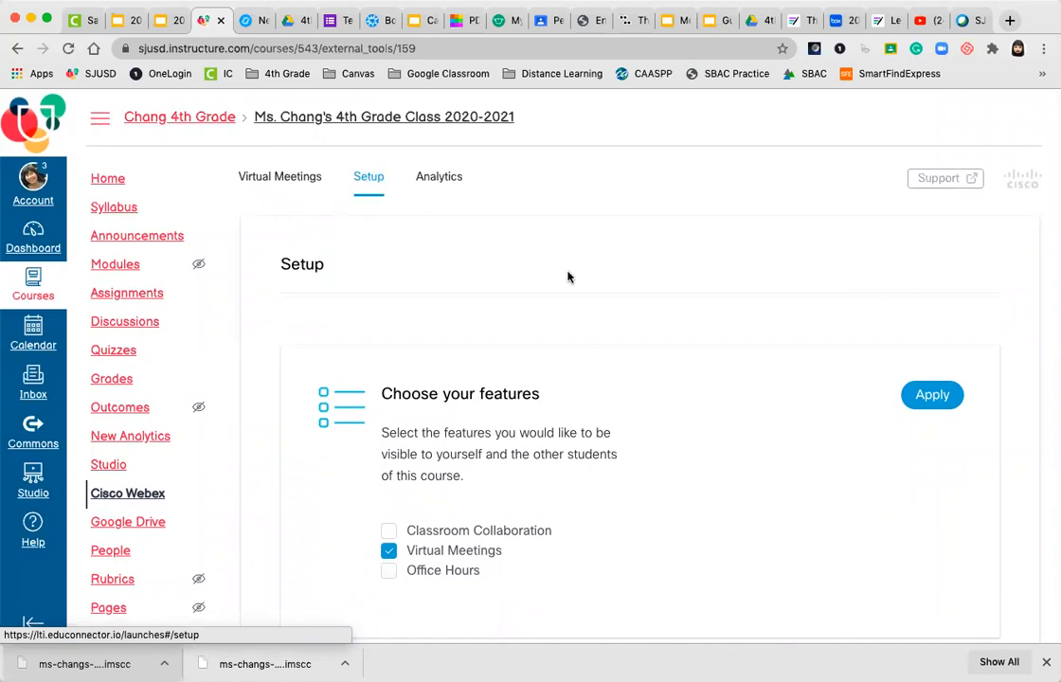
{"action": "scroll", "coordinate": [568, 277], "scroll_direction": "down", "scroll_amount": 5}
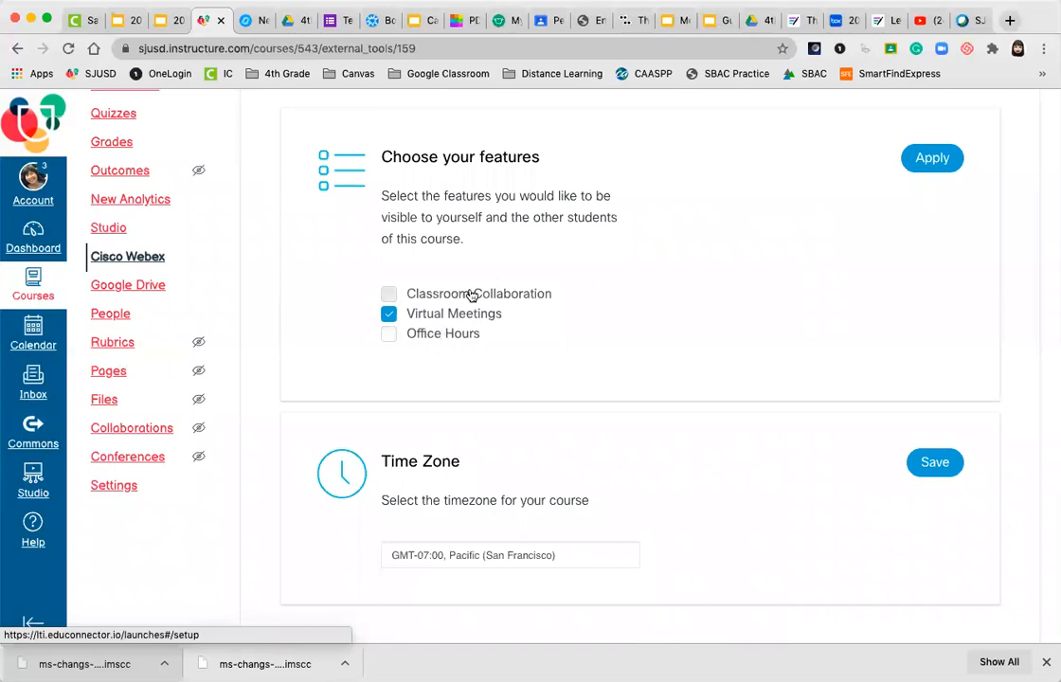
{"action": "scroll", "coordinate": [592, 298], "scroll_direction": "up", "scroll_amount": 5}
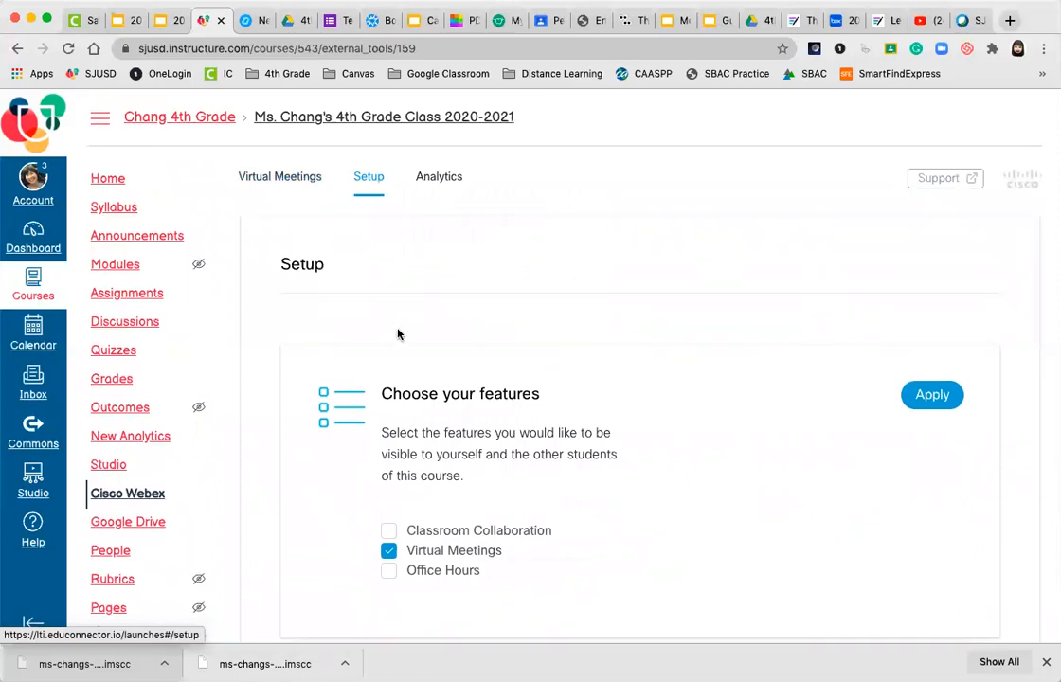
{"action": "scroll", "coordinate": [388, 390], "scroll_direction": "down", "scroll_amount": 1}
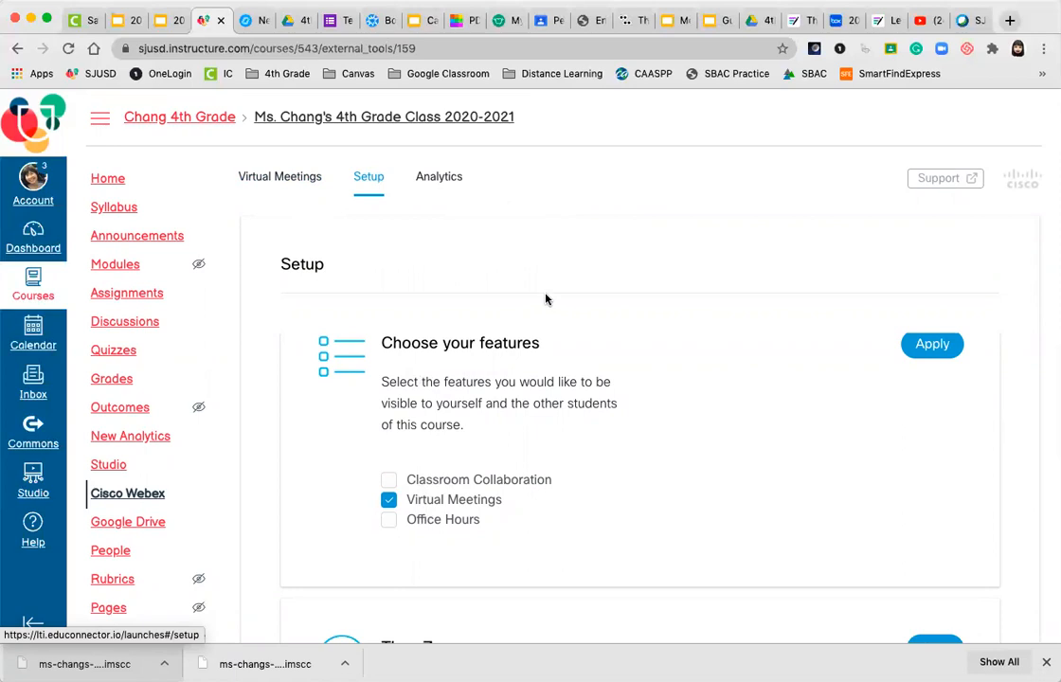
{"action": "left_click", "coordinate": [288, 179]}
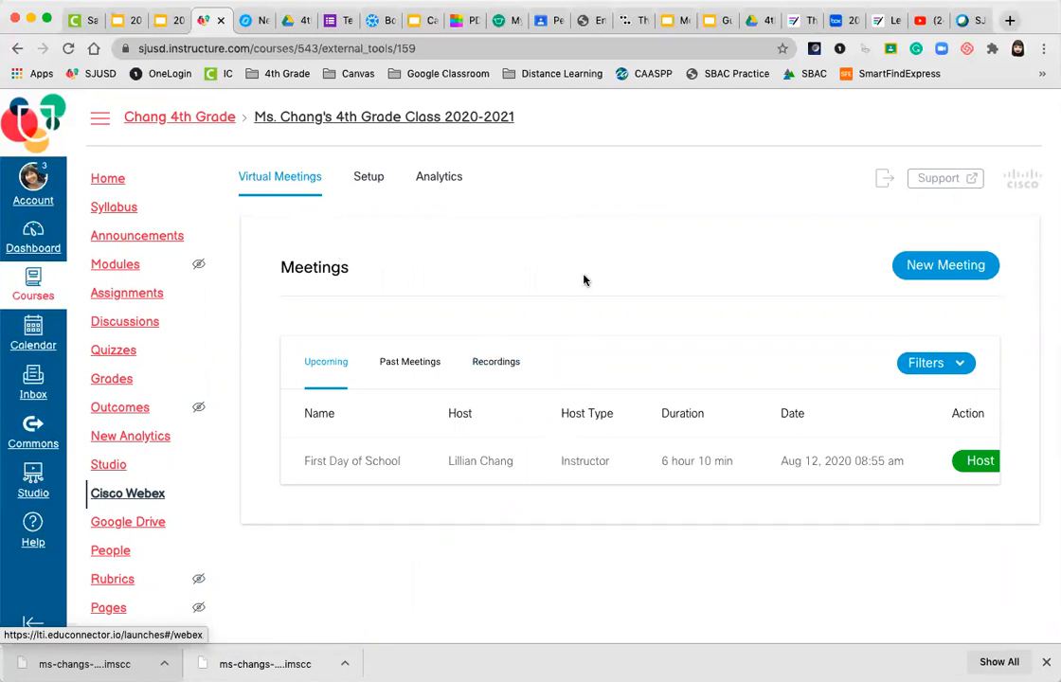
{"action": "left_click", "coordinate": [936, 267]}
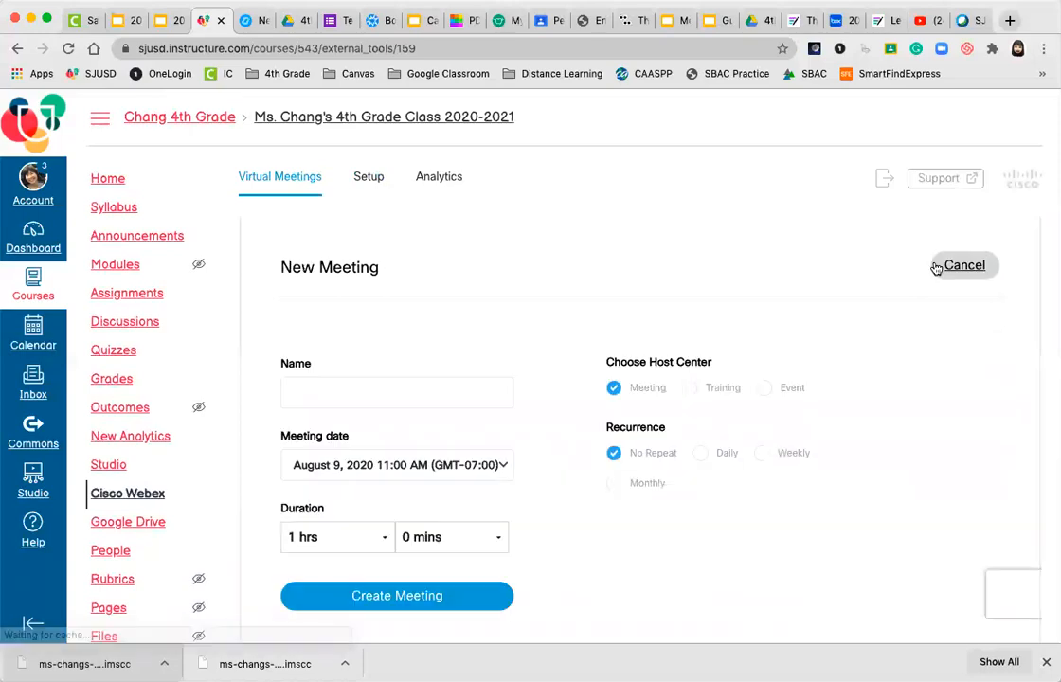
Name the new meeting 'Test Meeting' from the name suggestions
{"action": "left_click", "coordinate": [488, 388]}
{"action": "left_click", "coordinate": [444, 429]}
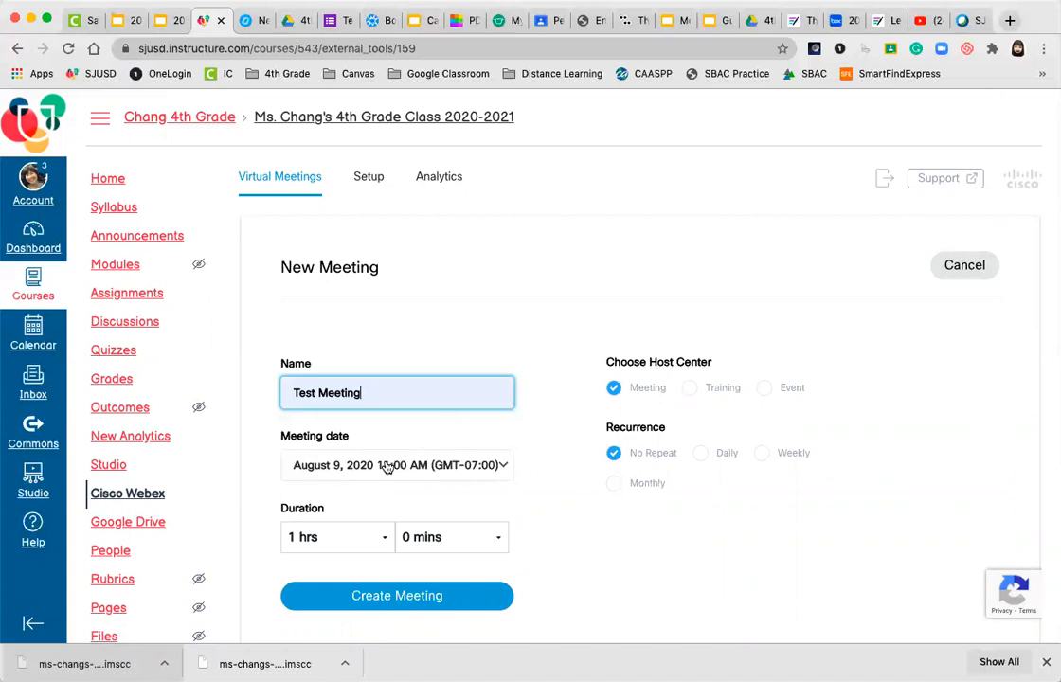
{"action": "scroll", "coordinate": [527, 469], "scroll_direction": "down", "scroll_amount": 3}
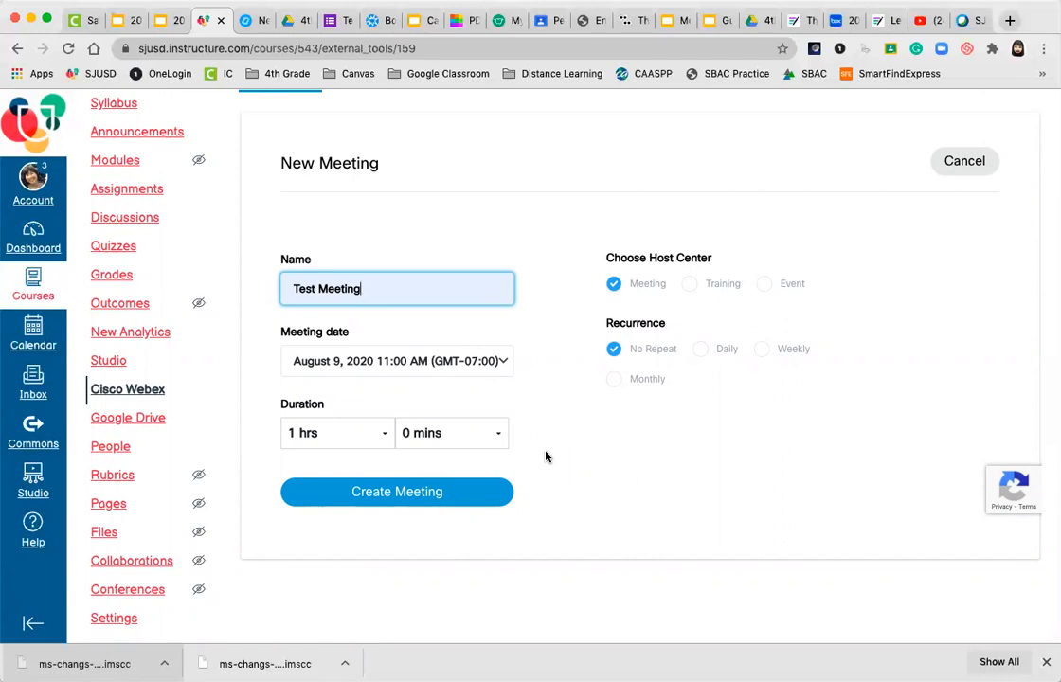
Set the meeting duration to 6 hrs and 20 mins
{"action": "left_click", "coordinate": [381, 433]}
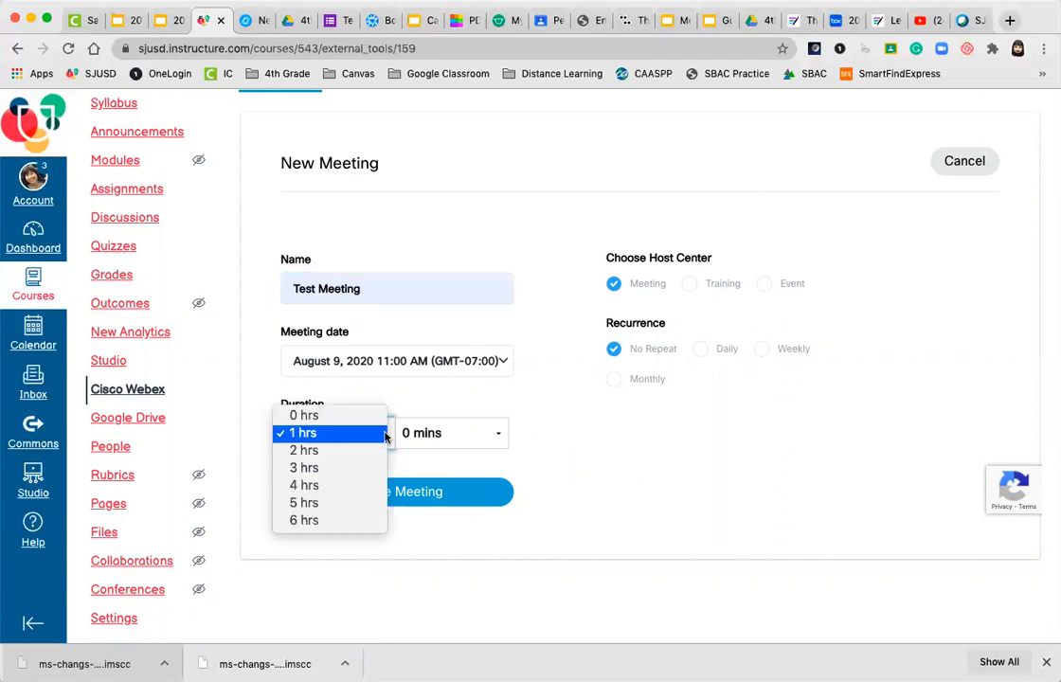
{"action": "left_click", "coordinate": [335, 520]}
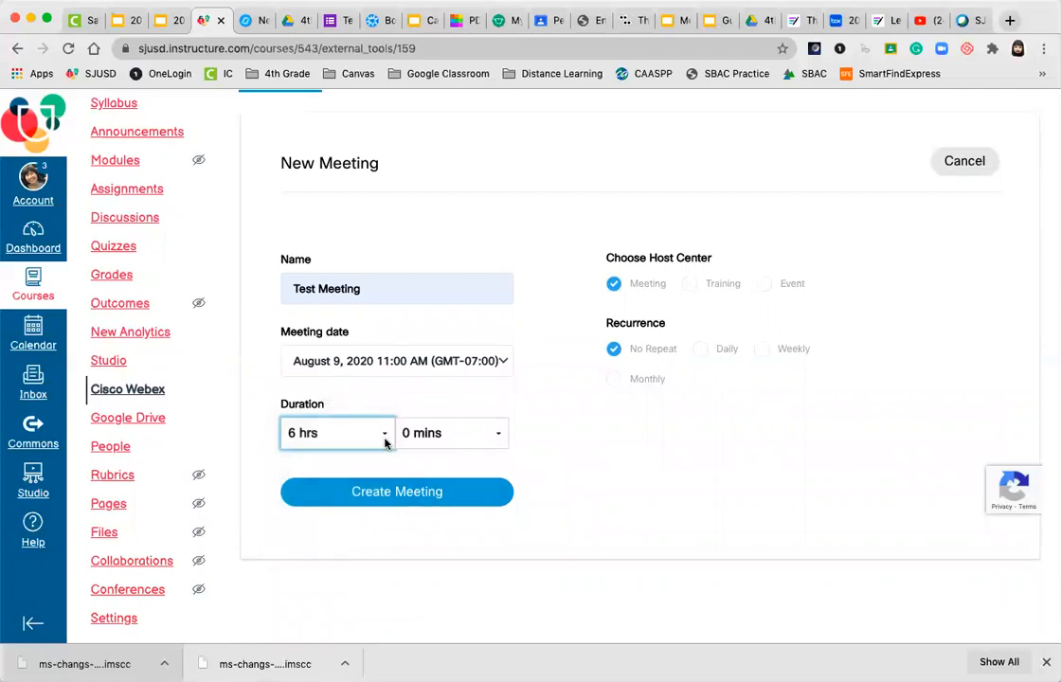
{"action": "left_click", "coordinate": [497, 433]}
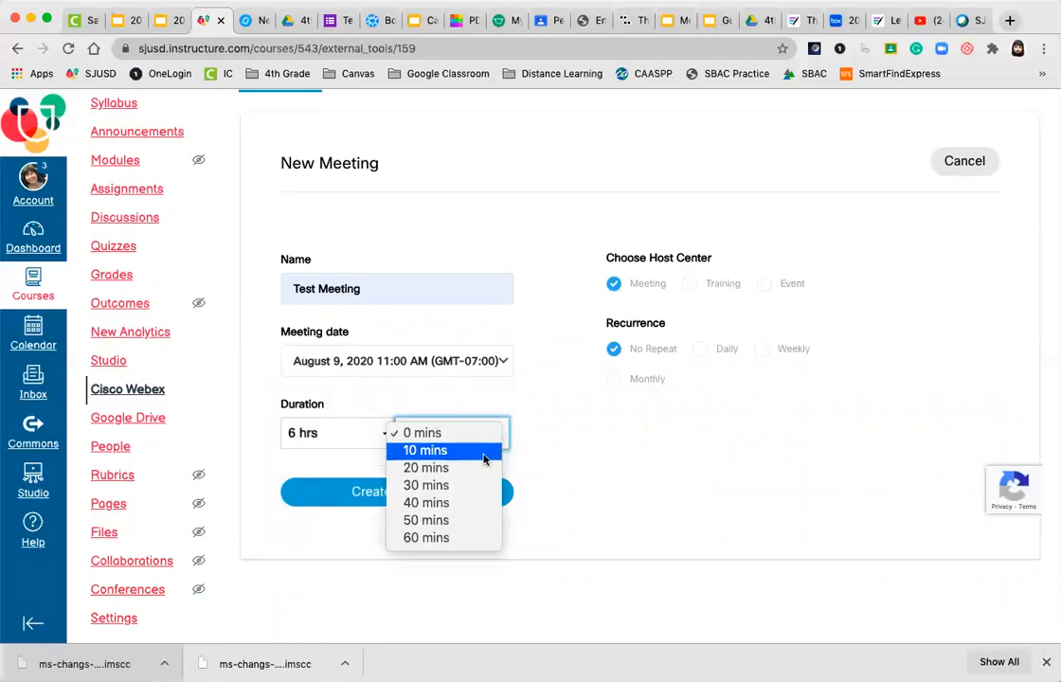
{"action": "left_click", "coordinate": [481, 470]}
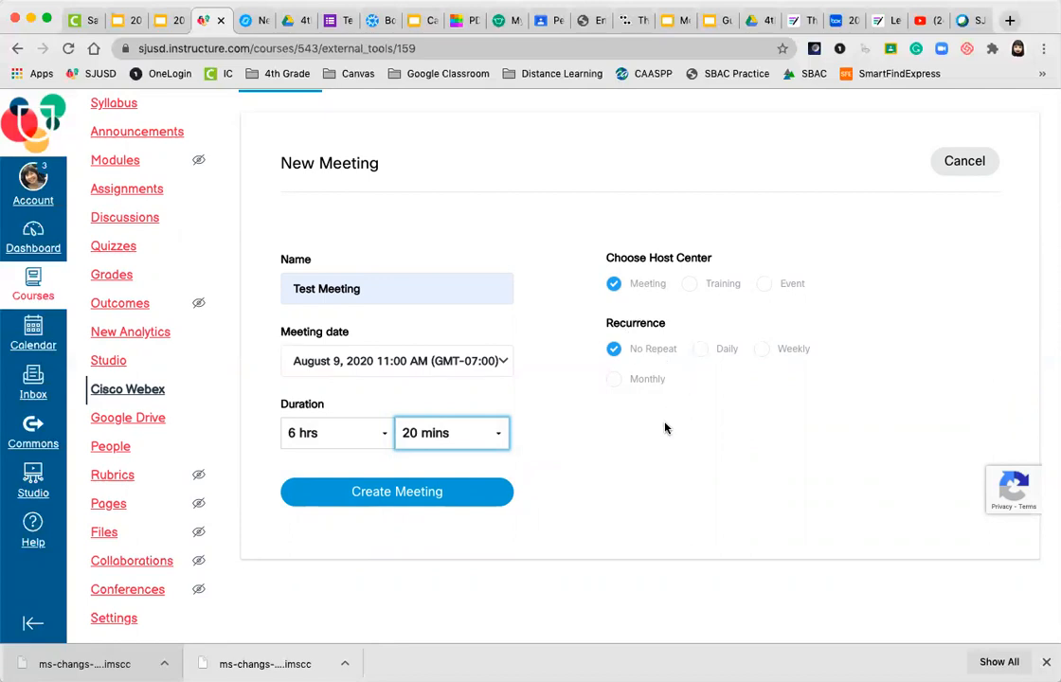
Try daily recurrence, revert the meeting to not repeating, and attempt to create it
{"action": "left_click", "coordinate": [701, 349]}
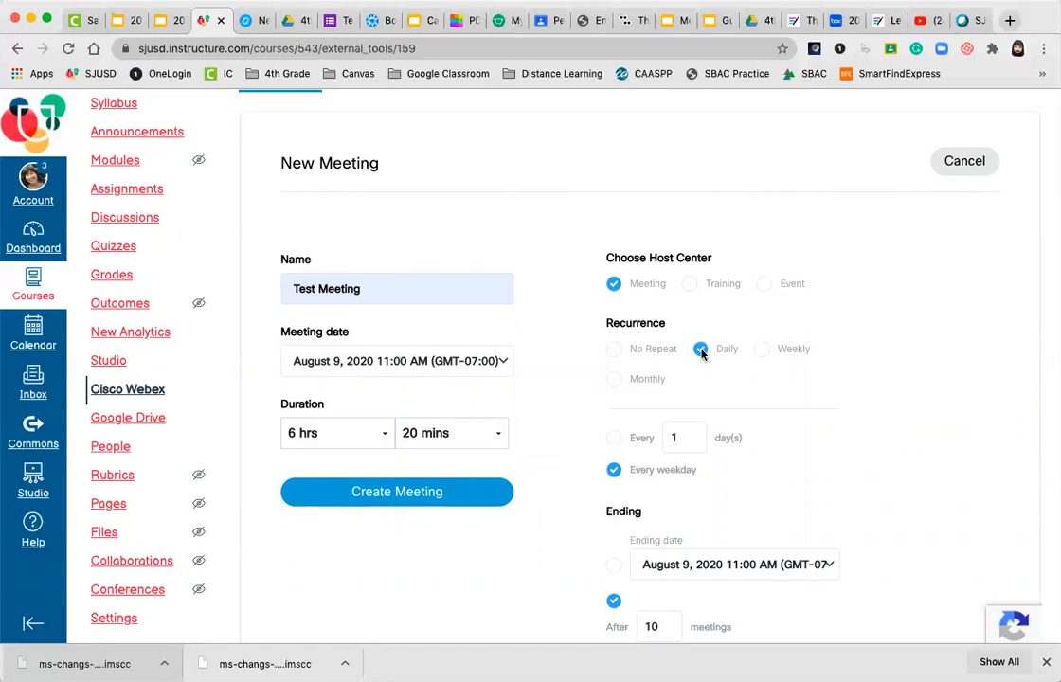
{"action": "scroll", "coordinate": [779, 393], "scroll_direction": "down", "scroll_amount": 2}
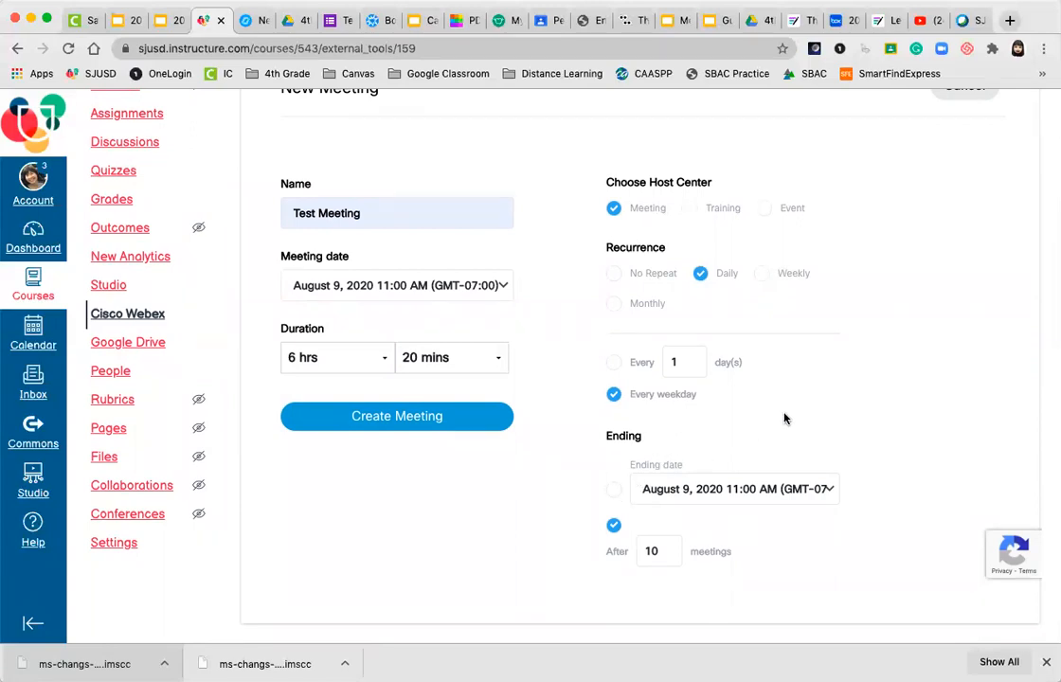
{"action": "scroll", "coordinate": [785, 418], "scroll_direction": "up", "scroll_amount": 3}
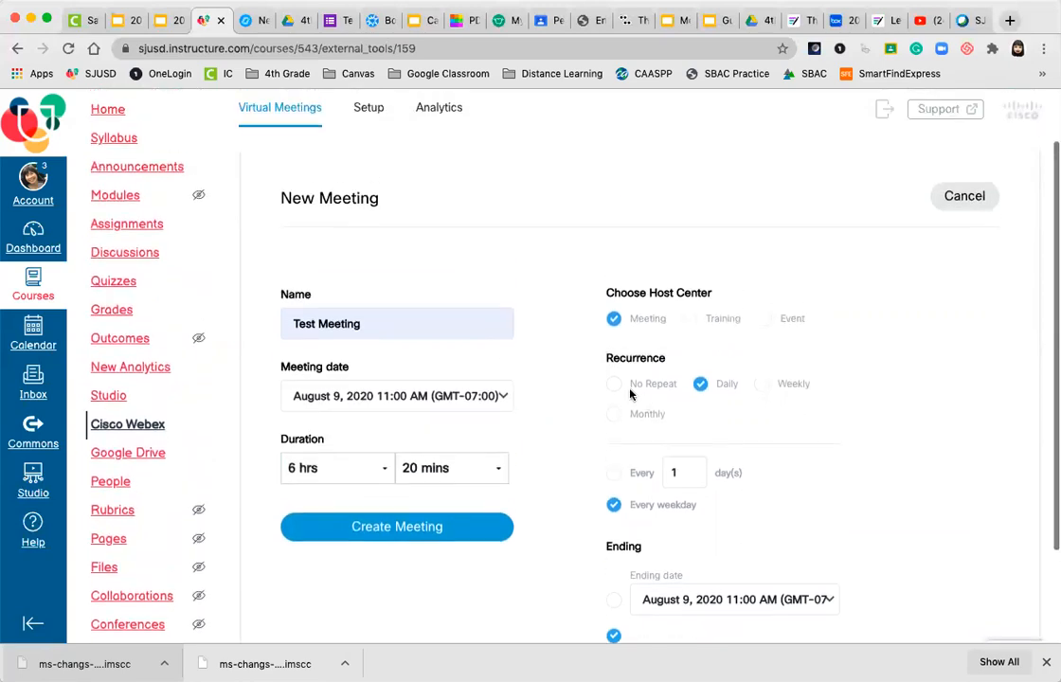
{"action": "left_click", "coordinate": [614, 384]}
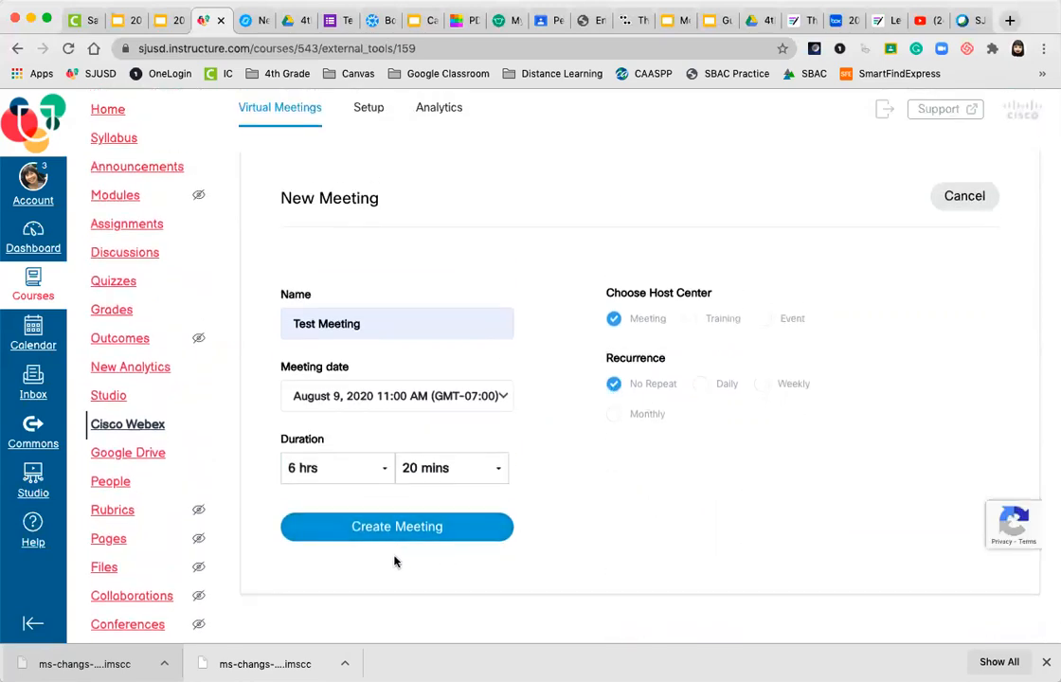
{"action": "left_click", "coordinate": [381, 532]}
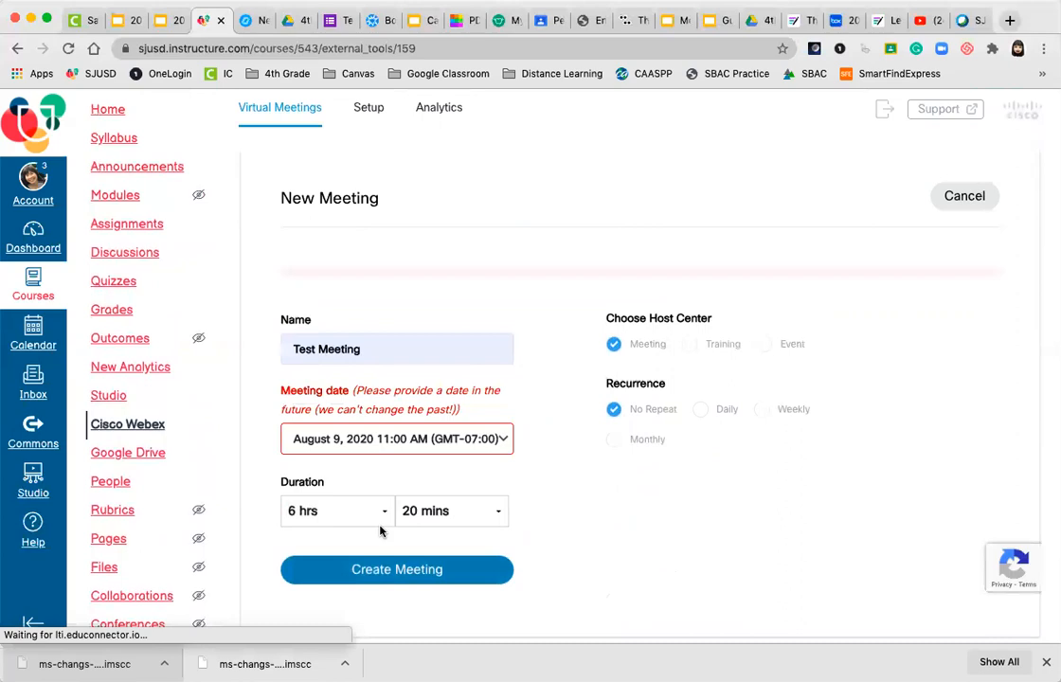
Set the meeting date to August 13, 2020 and create Test Meeting
{"action": "left_click", "coordinate": [426, 443]}
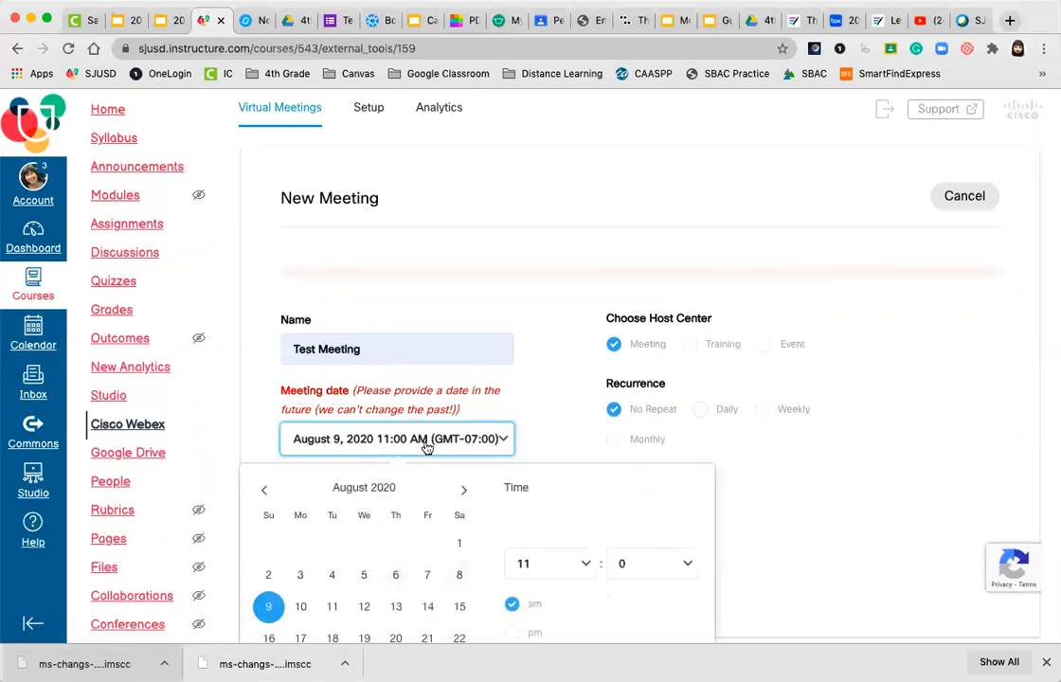
{"action": "scroll", "coordinate": [426, 445], "scroll_direction": "down", "scroll_amount": 2}
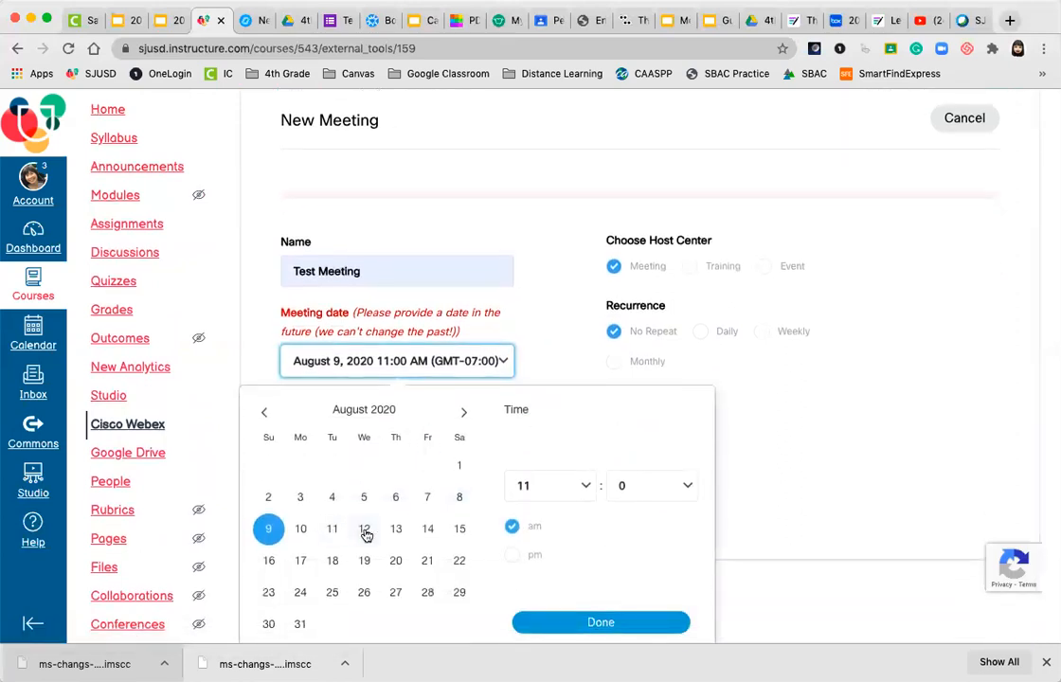
{"action": "left_click", "coordinate": [396, 529]}
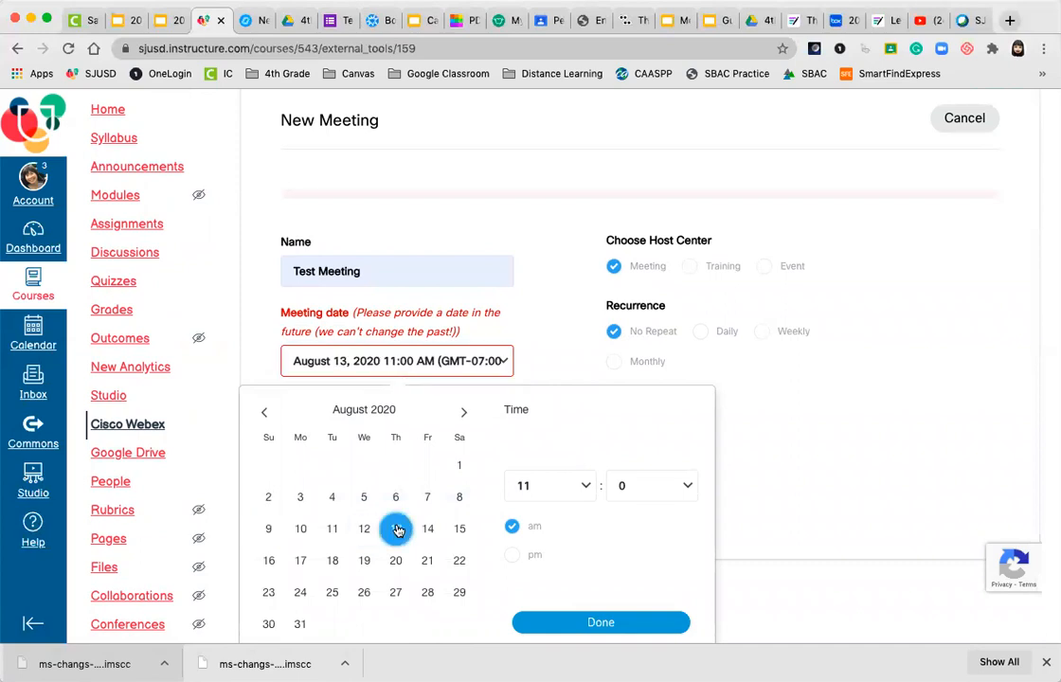
{"action": "left_click", "coordinate": [602, 622]}
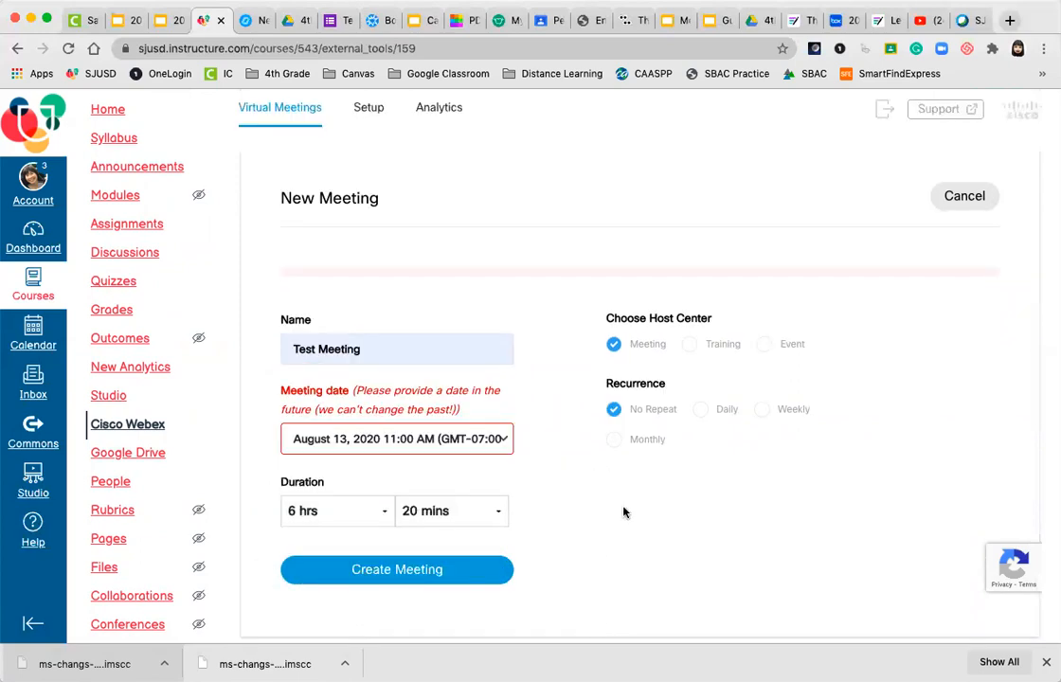
{"action": "left_click", "coordinate": [387, 571]}
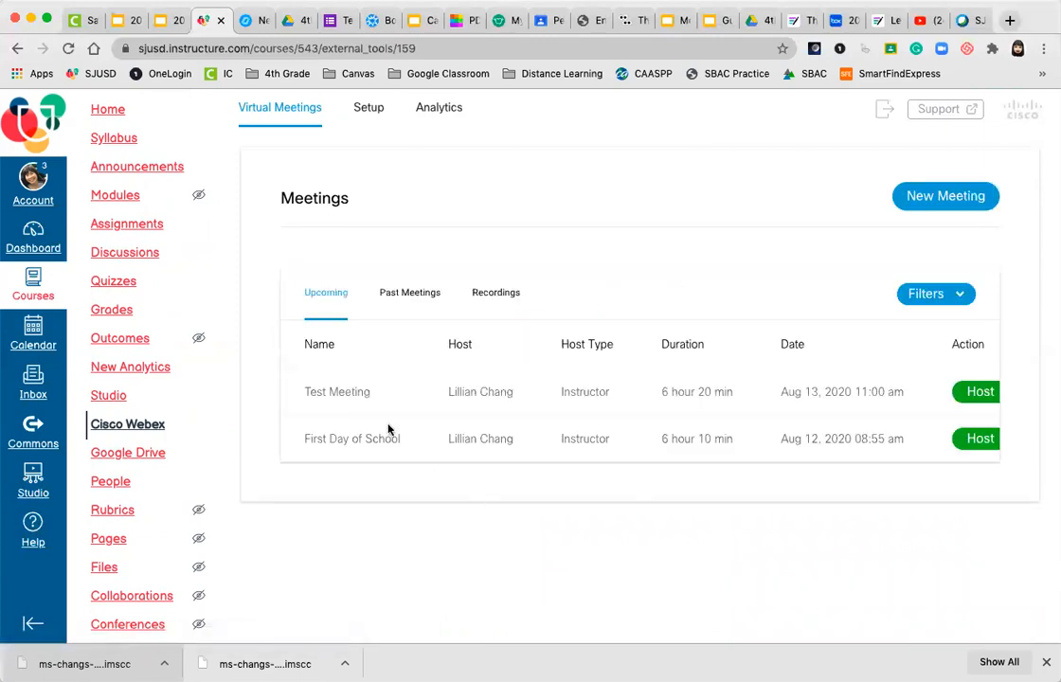
{"action": "scroll", "coordinate": [521, 396], "scroll_direction": "right", "scroll_amount": 4}
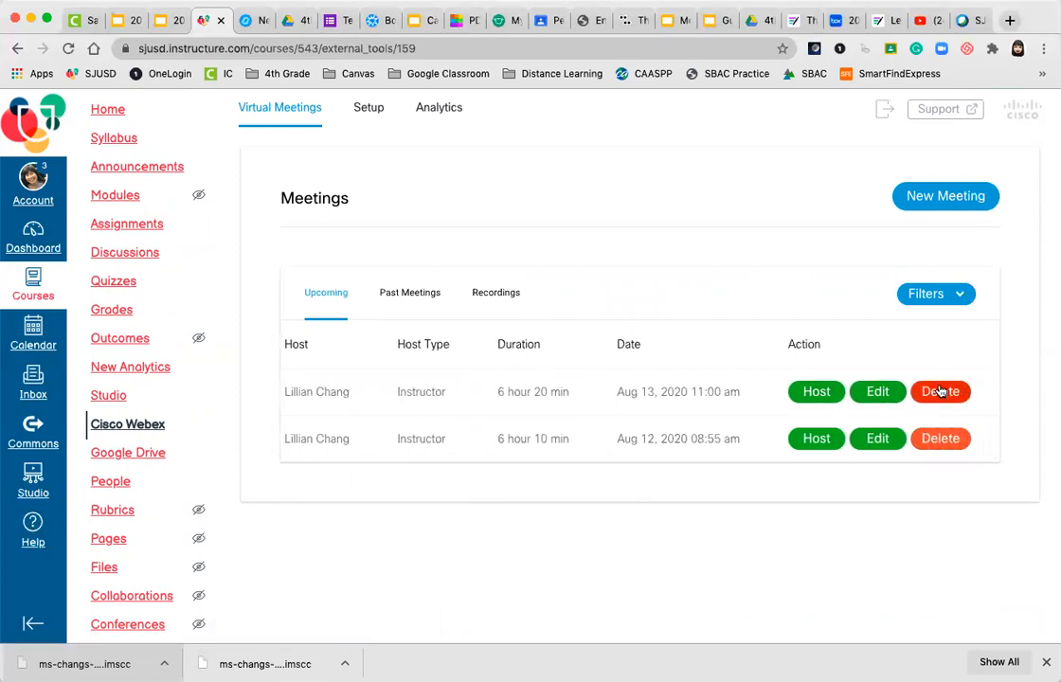
Scroll the meetings table back and return to the 4th grade course Home page
{"action": "scroll", "coordinate": [691, 390], "scroll_direction": "left", "scroll_amount": 4}
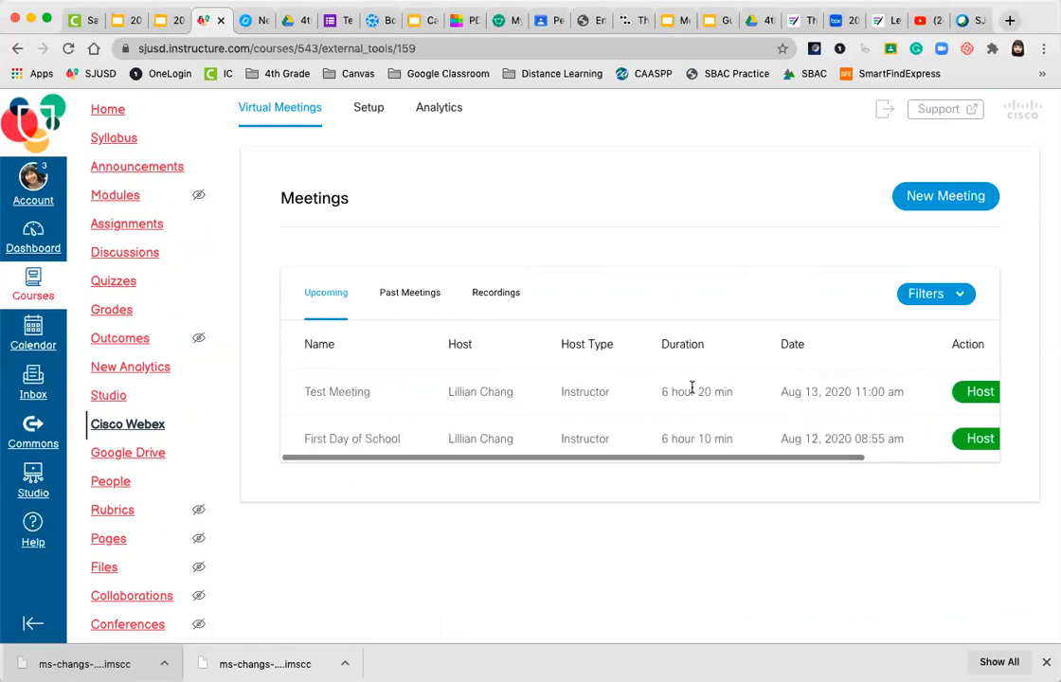
{"action": "left_click", "coordinate": [108, 114]}
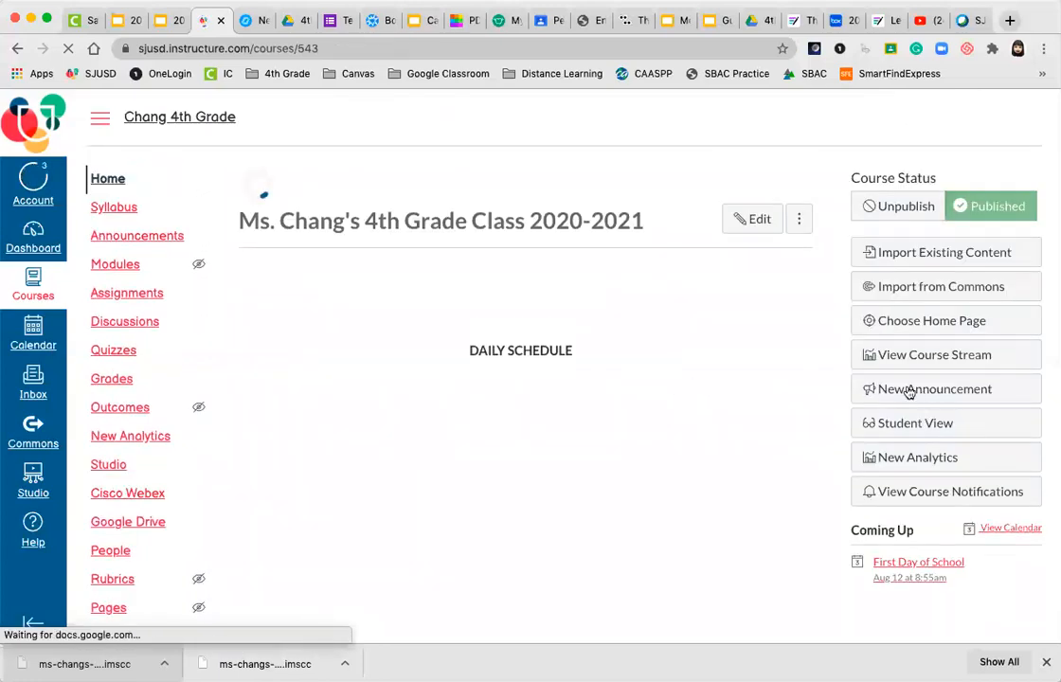
{"action": "left_click", "coordinate": [900, 426]}
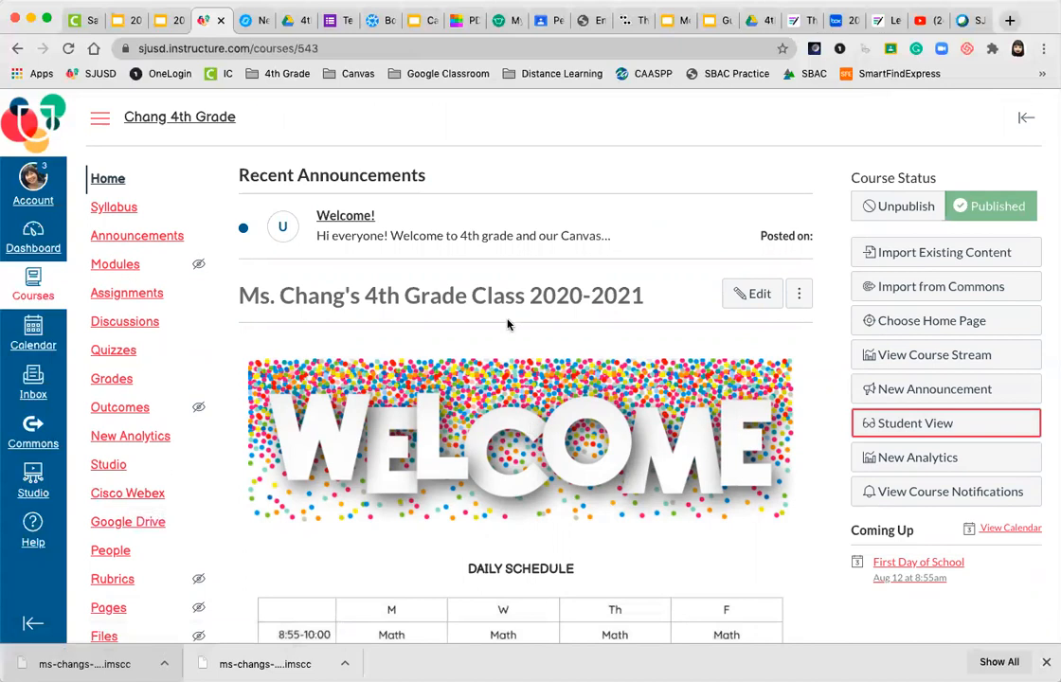
In Student View, open Cisco Webex and scroll the table showing Test Meeting and First Day of School
{"action": "left_click", "coordinate": [901, 426]}
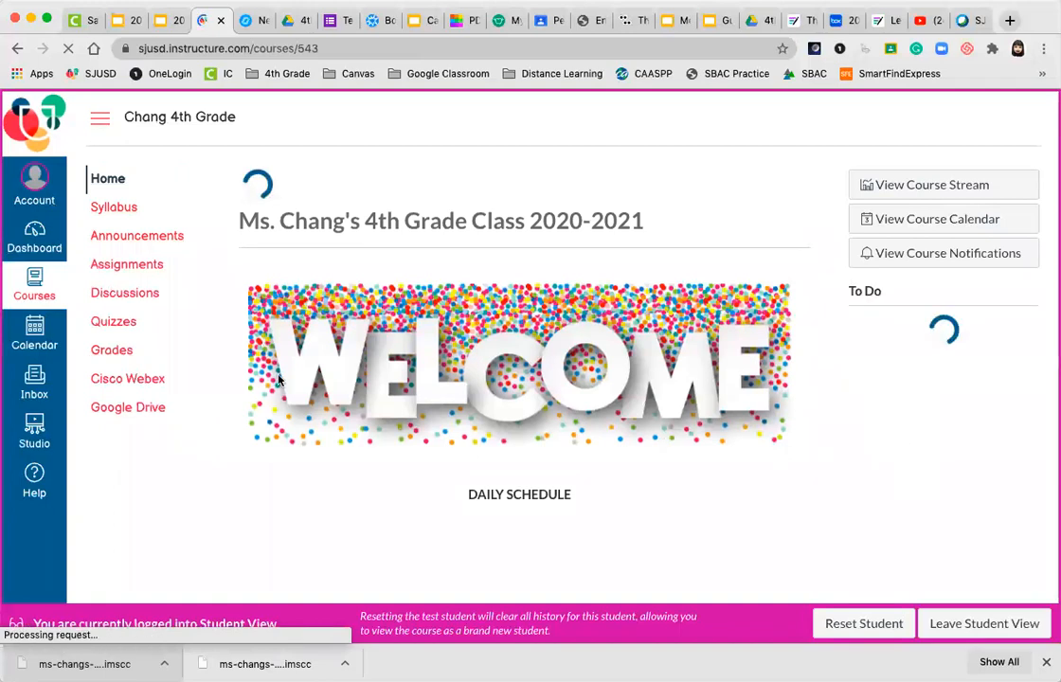
{"action": "left_click", "coordinate": [116, 379]}
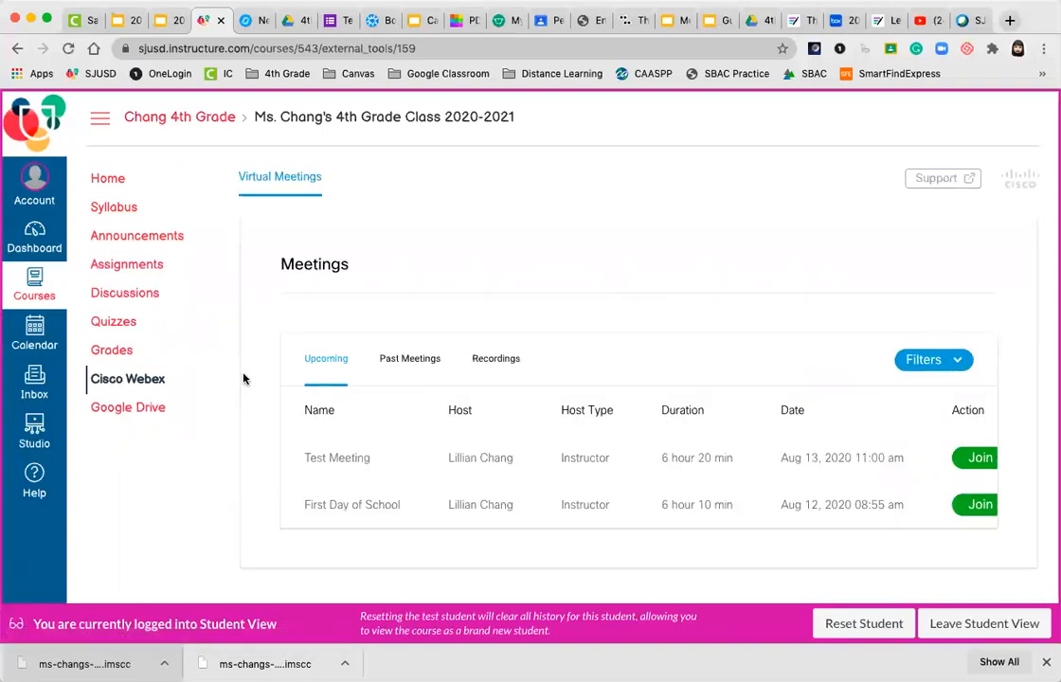
{"action": "scroll", "coordinate": [243, 379], "scroll_direction": "down", "scroll_amount": 1}
{"action": "scroll", "coordinate": [469, 450], "scroll_direction": "right", "scroll_amount": 3}
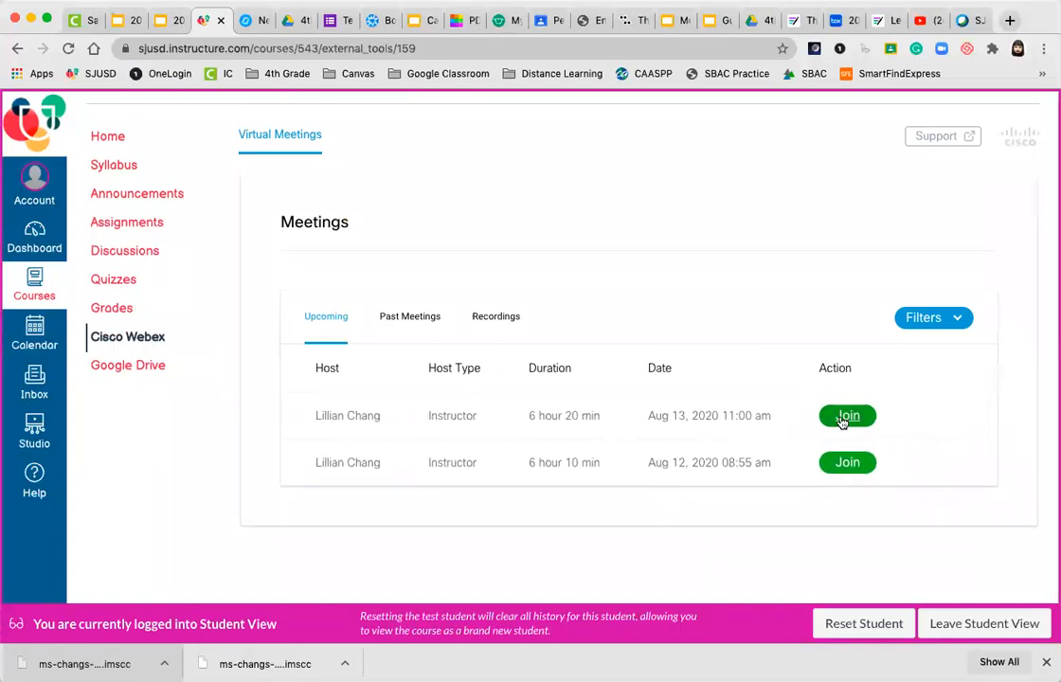
{"action": "scroll", "coordinate": [758, 418], "scroll_direction": "left", "scroll_amount": 1}
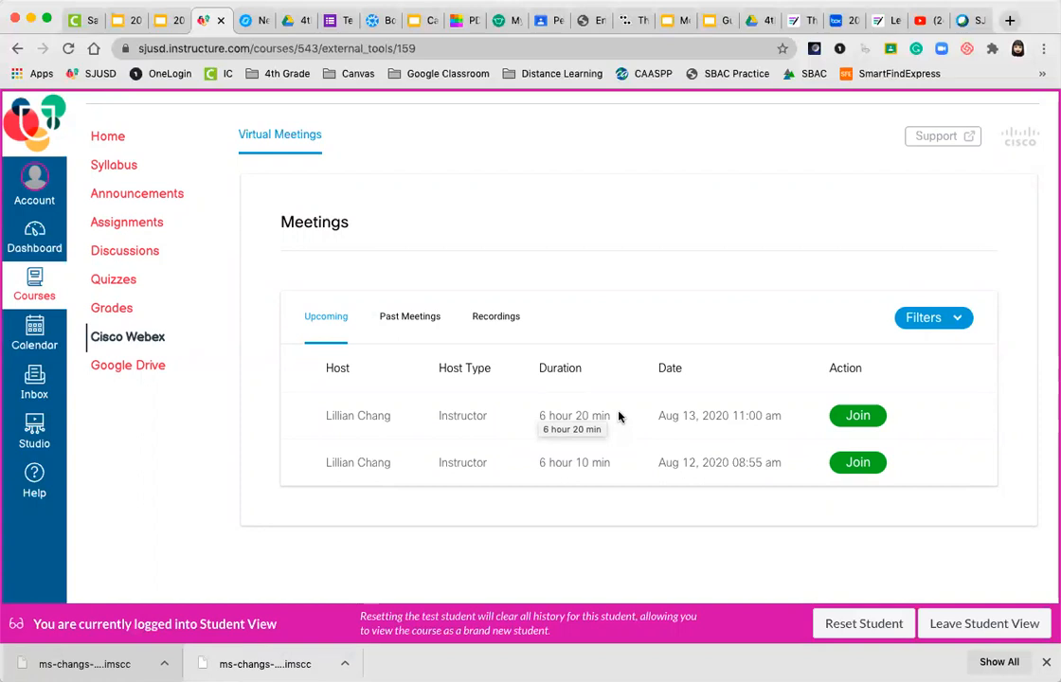
{"action": "scroll", "coordinate": [618, 417], "scroll_direction": "left", "scroll_amount": 1}
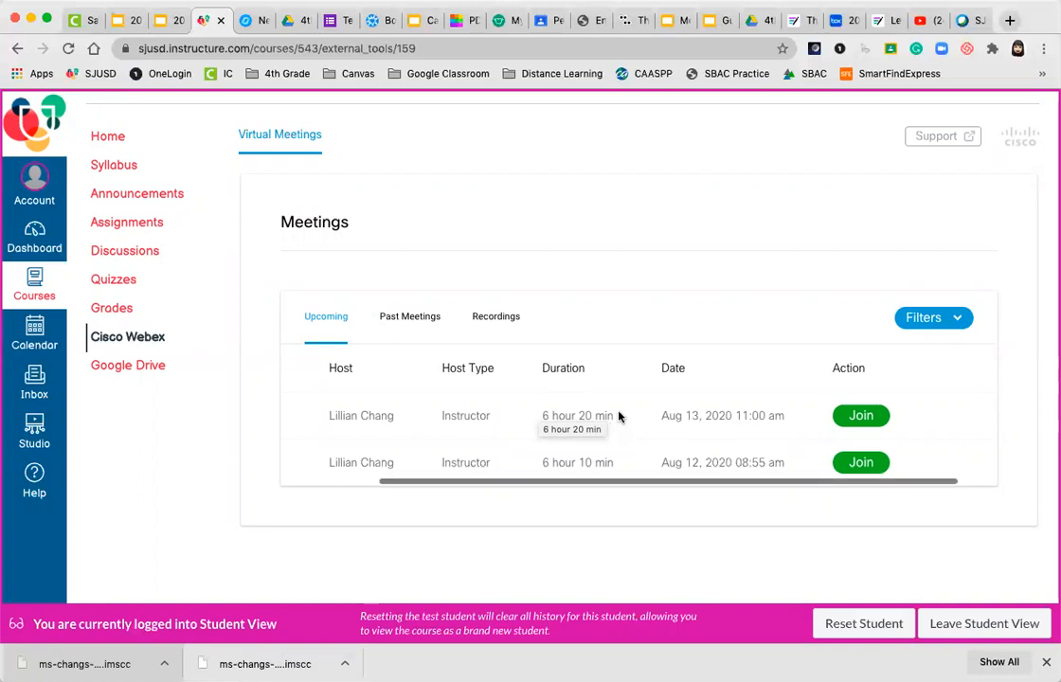
{"action": "scroll", "coordinate": [618, 417], "scroll_direction": "left", "scroll_amount": 1}
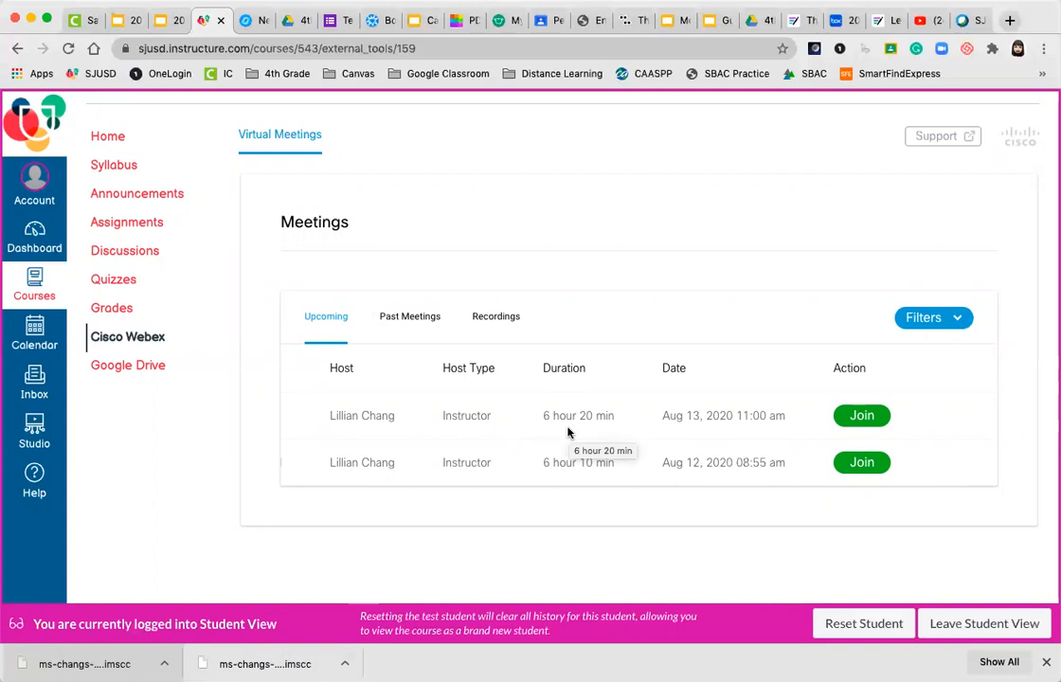
{"action": "scroll", "coordinate": [568, 433], "scroll_direction": "left", "scroll_amount": 5}
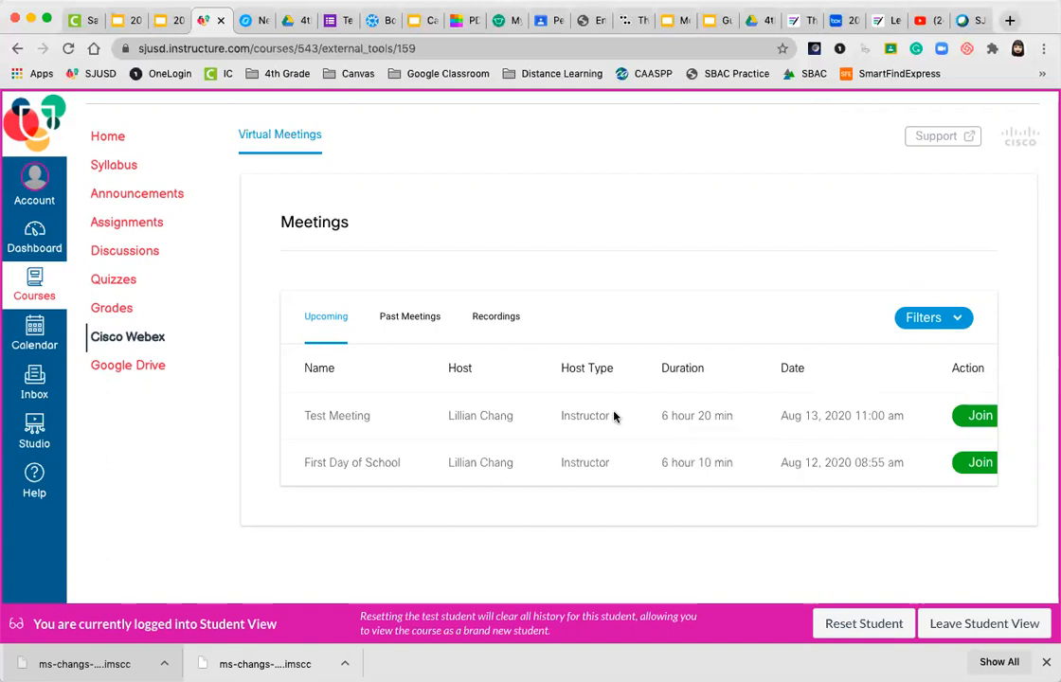
{"action": "scroll", "coordinate": [616, 413], "scroll_direction": "right", "scroll_amount": 5}
{"action": "scroll", "coordinate": [588, 442], "scroll_direction": "left", "scroll_amount": 5}
Switch to the Webex meetings tab, dismiss the date range picker, and reload the page
{"action": "left_click", "coordinate": [970, 21]}
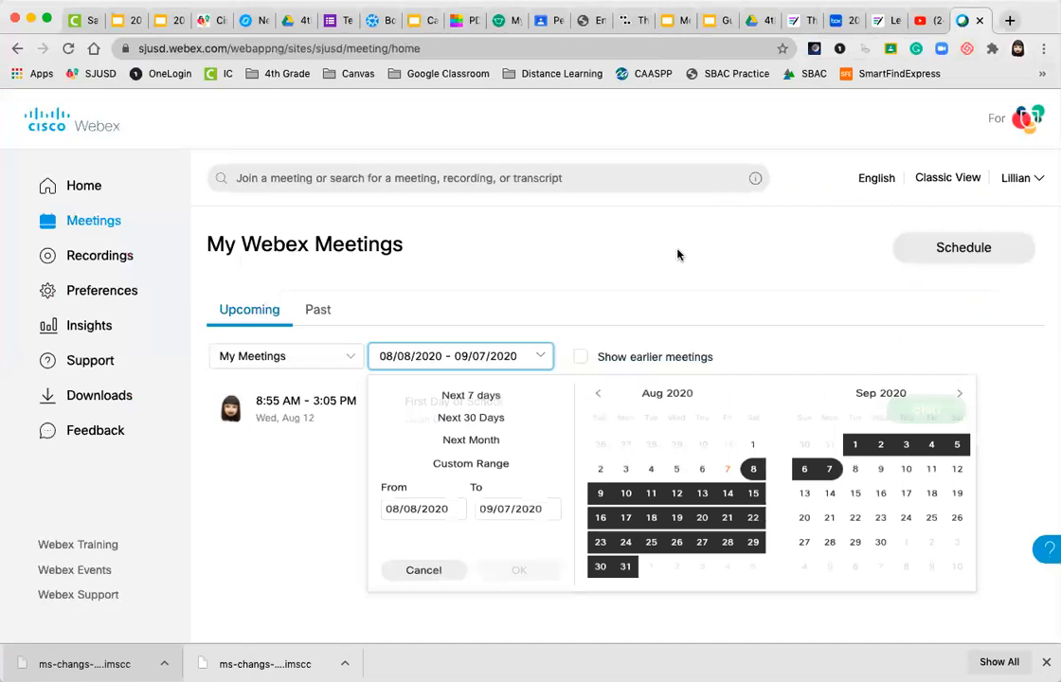
{"action": "left_click", "coordinate": [538, 271]}
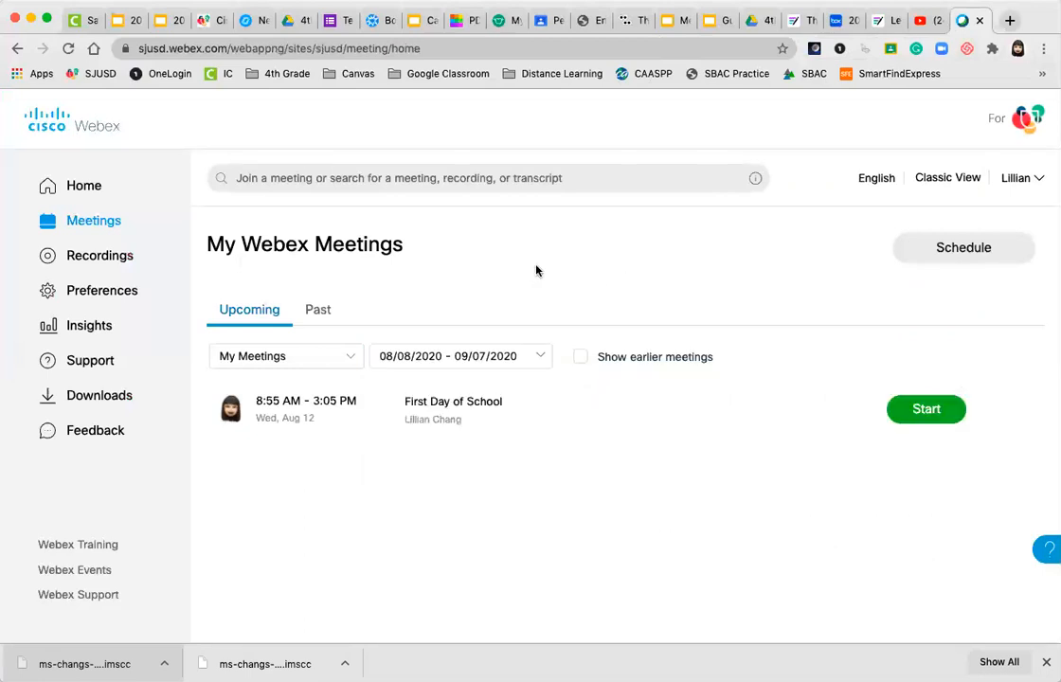
{"action": "left_click", "coordinate": [68, 49]}
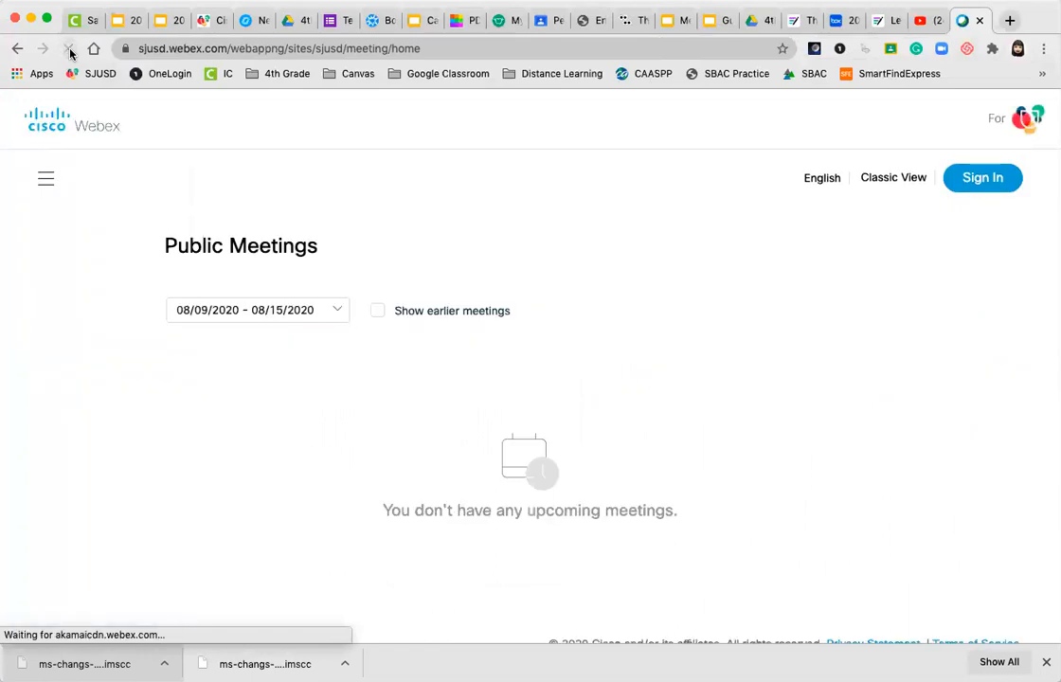
Sign in to Webex with the autofilled account e-mail through the school's single sign-on
{"action": "left_click", "coordinate": [978, 182]}
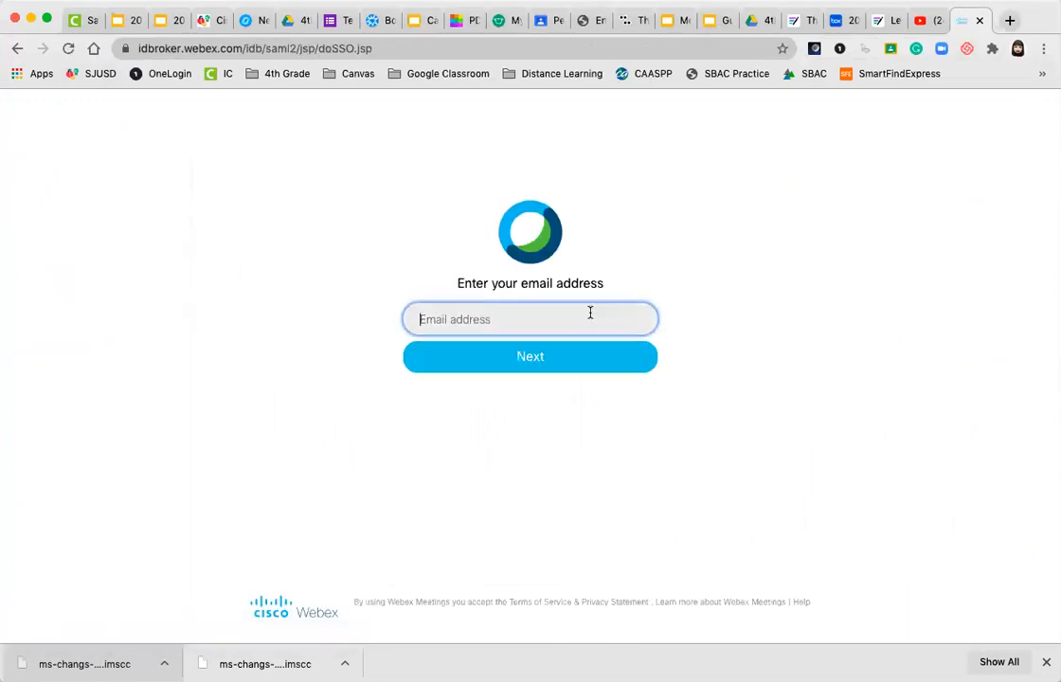
{"action": "left_click", "coordinate": [590, 316]}
{"action": "left_click", "coordinate": [524, 359]}
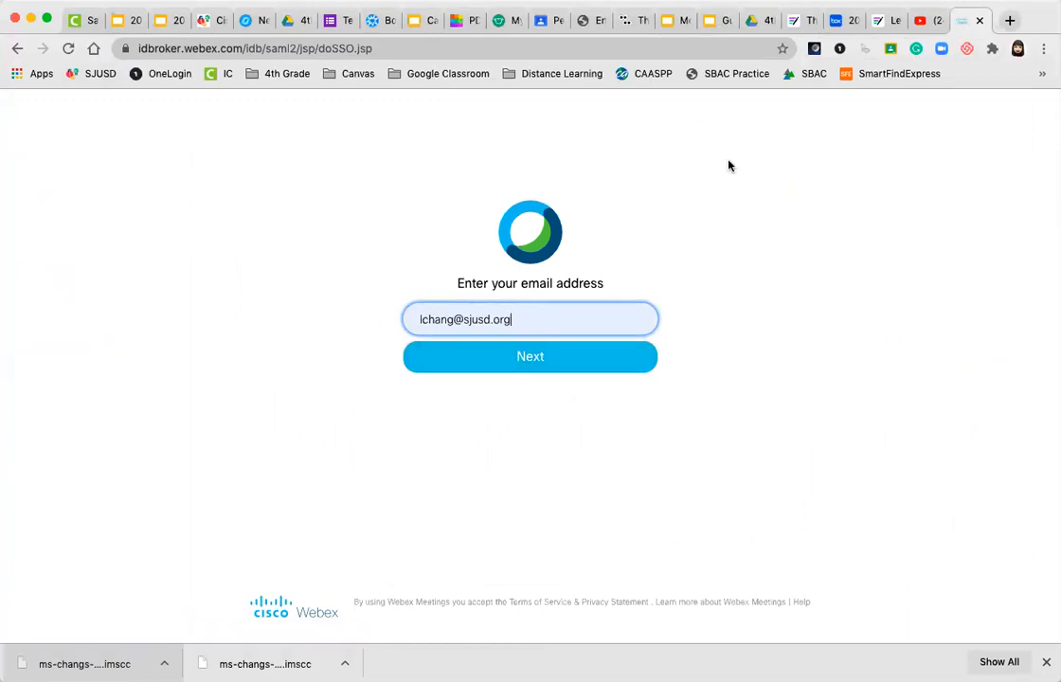
{"action": "left_click", "coordinate": [512, 358]}
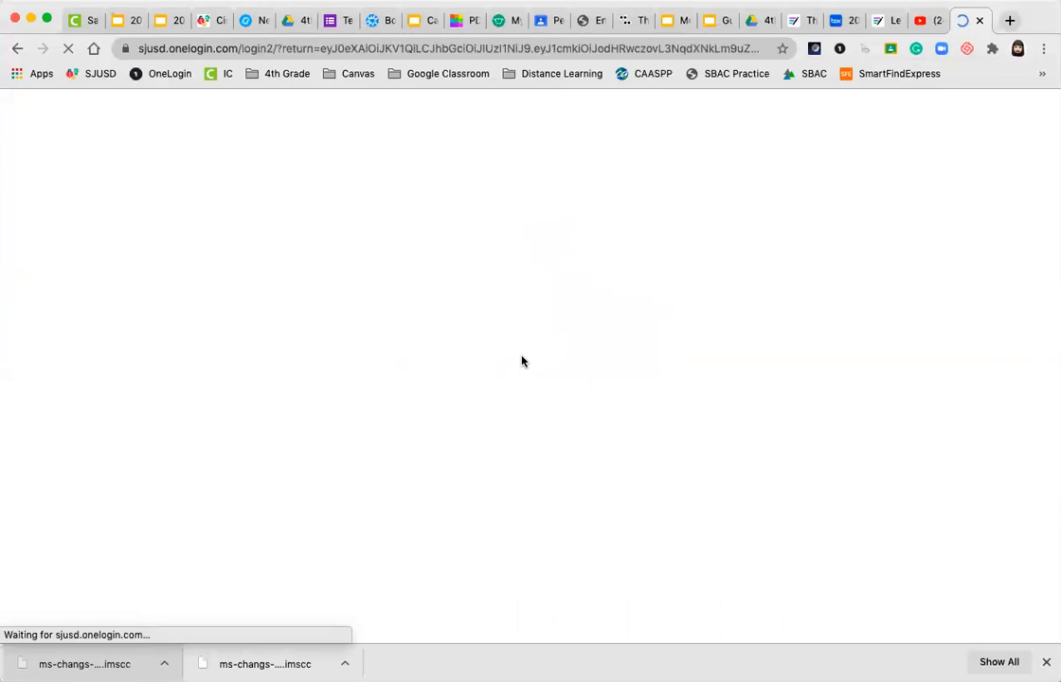
{"action": "left_click", "coordinate": [523, 442]}
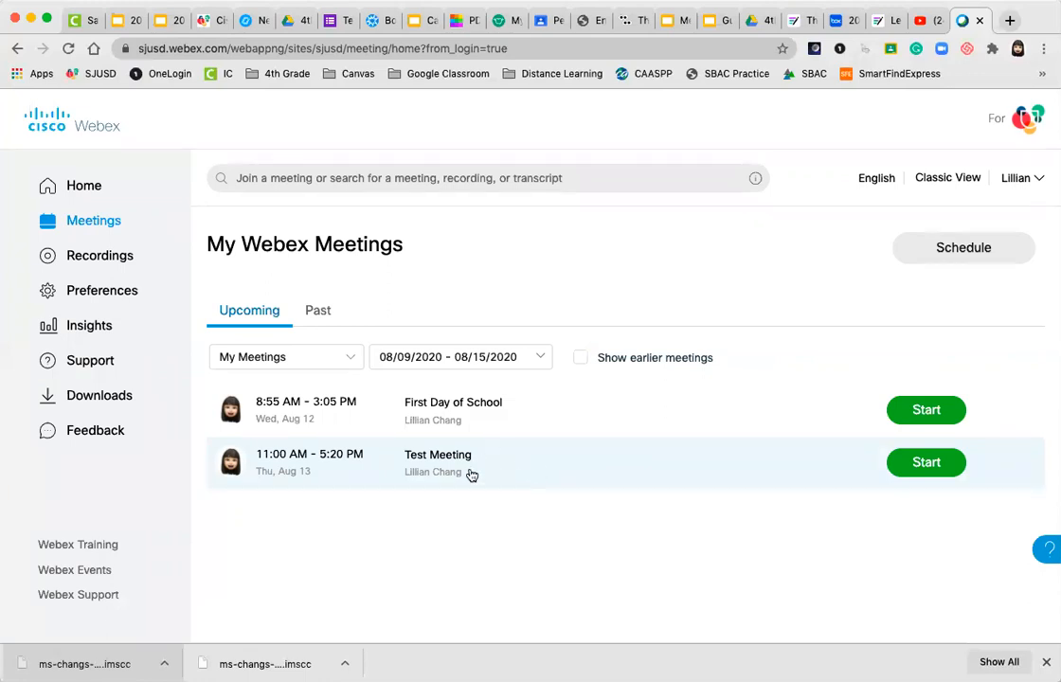
Open Test Meeting's details page showing its Aug 13 time and meeting link
{"action": "left_click", "coordinate": [432, 458]}
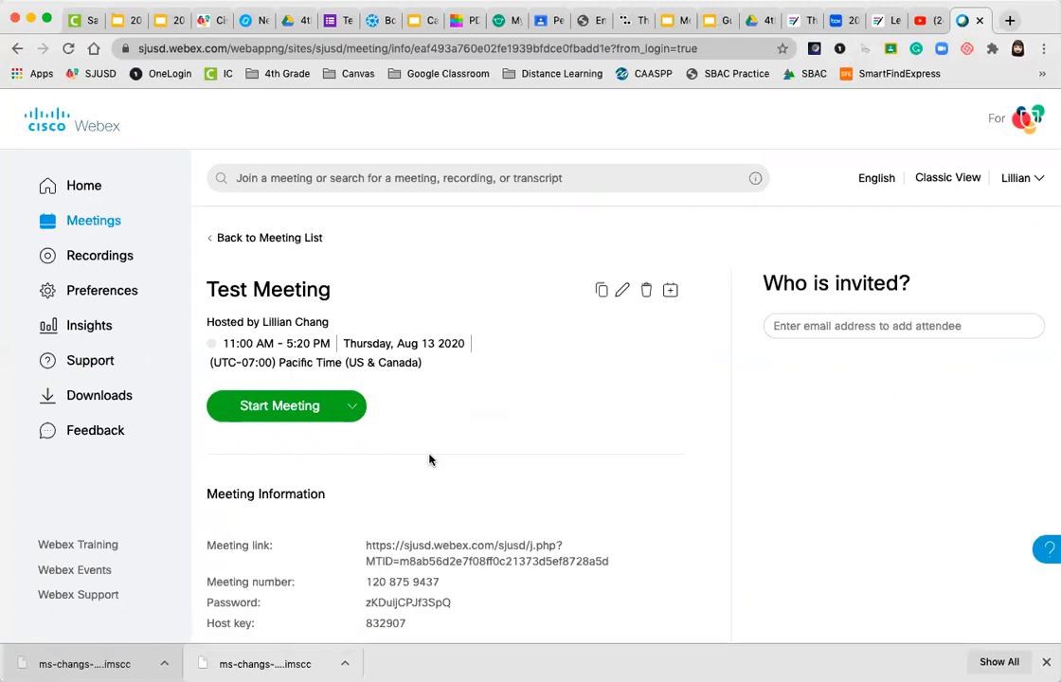
{"action": "scroll", "coordinate": [429, 460], "scroll_direction": "down", "scroll_amount": 1}
{"action": "triple_click", "coordinate": [429, 459]}
{"action": "scroll", "coordinate": [430, 460], "scroll_direction": "up", "scroll_amount": 1}
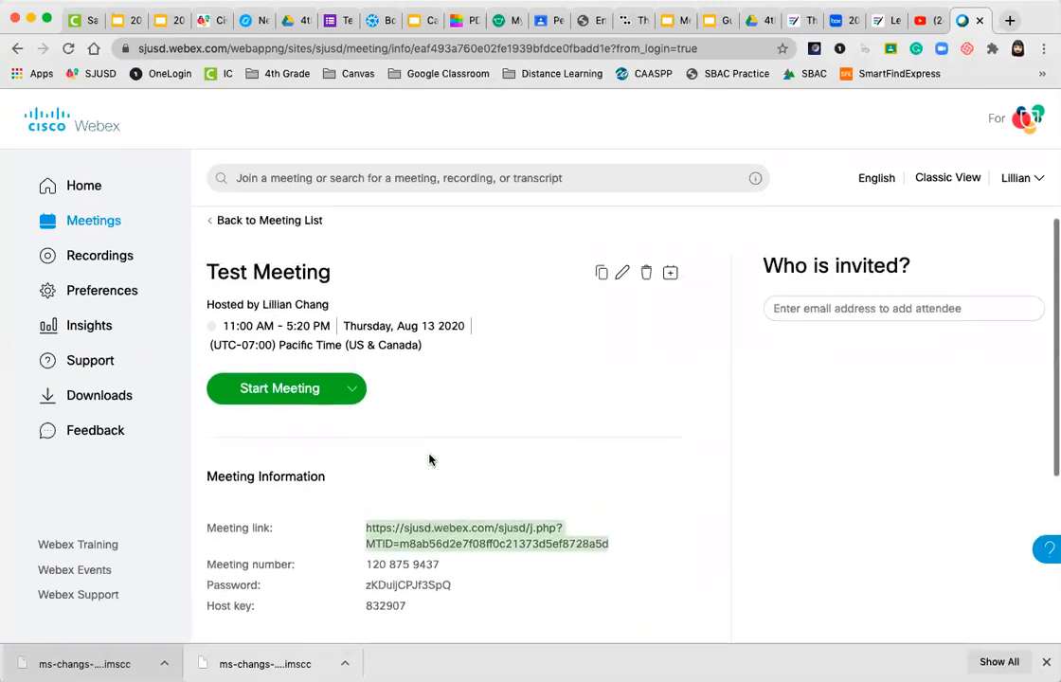
{"action": "left_click", "coordinate": [430, 459]}
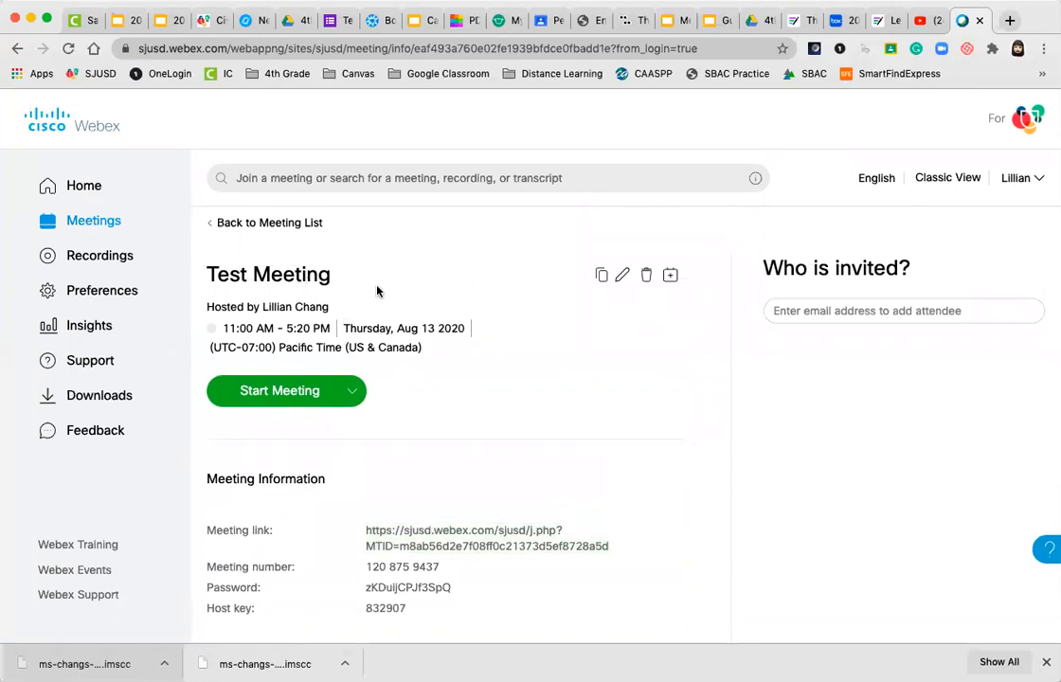
Edit Test Meeting, show advanced options, and expand Scheduling Options down to attendee privileges
{"action": "left_click", "coordinate": [623, 275]}
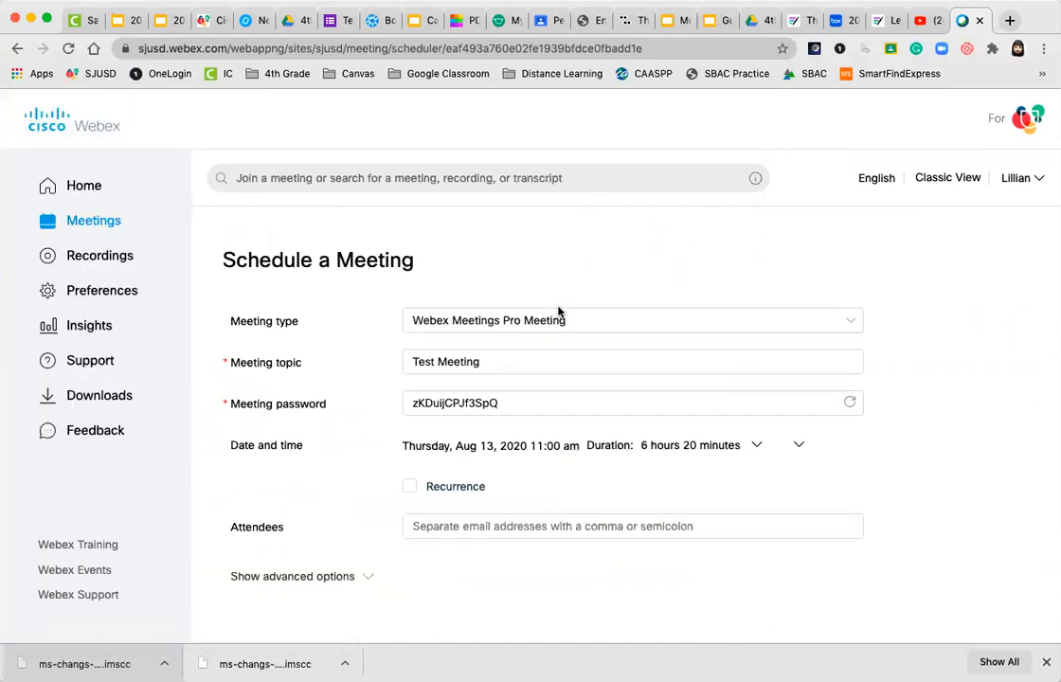
{"action": "scroll", "coordinate": [559, 313], "scroll_direction": "down", "scroll_amount": 3}
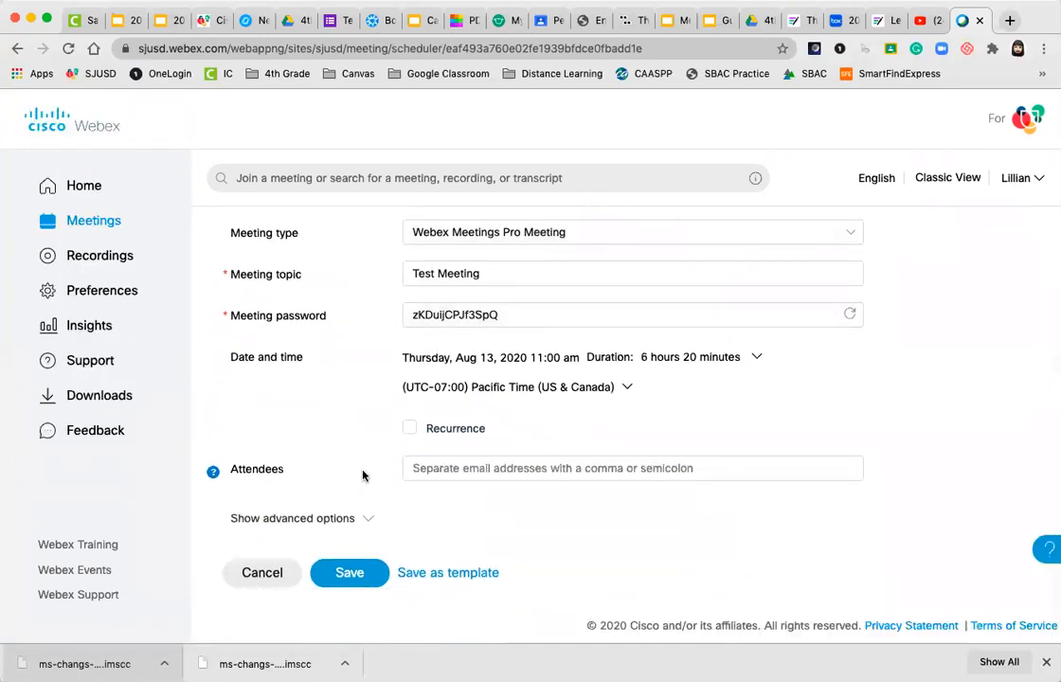
{"action": "left_click", "coordinate": [363, 519]}
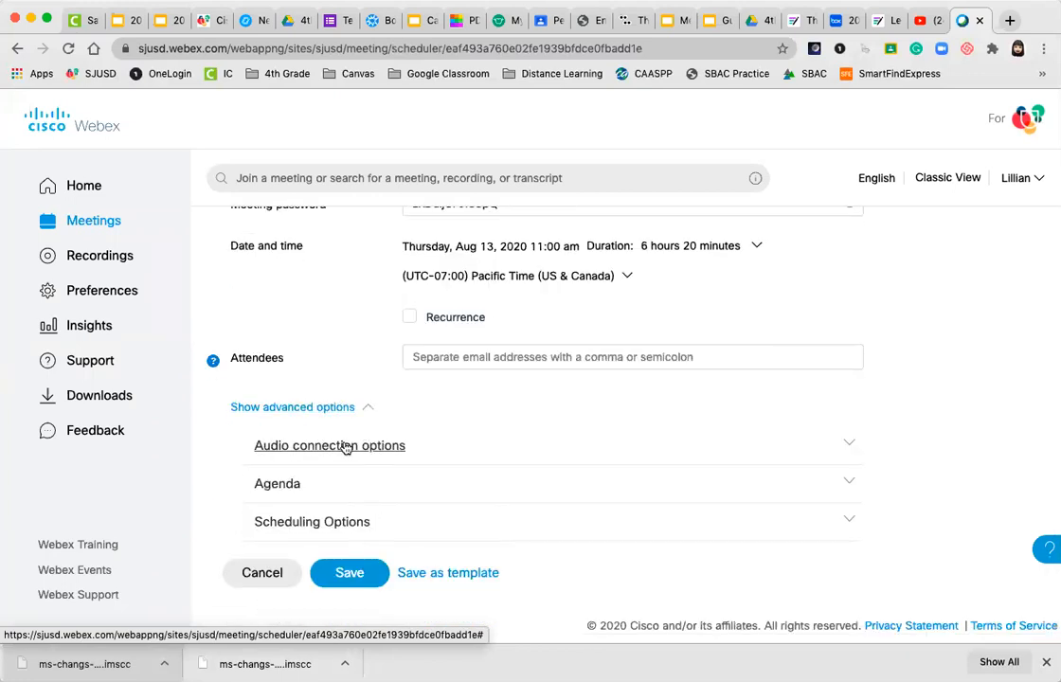
{"action": "left_click", "coordinate": [298, 524]}
{"action": "scroll", "coordinate": [296, 524], "scroll_direction": "down", "scroll_amount": 5}
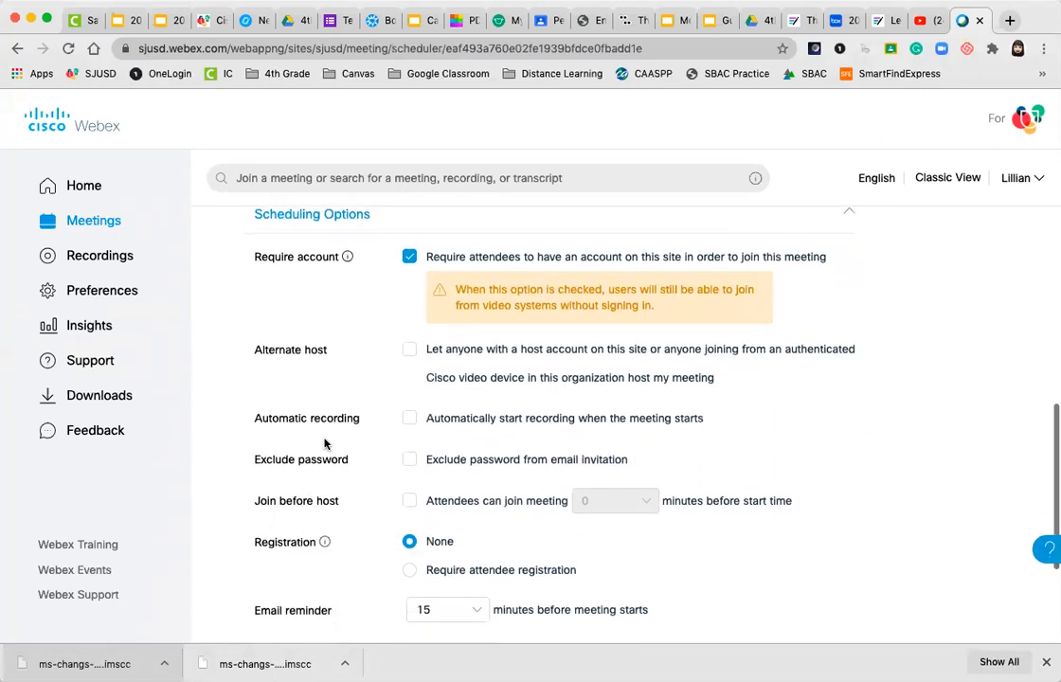
{"action": "scroll", "coordinate": [365, 376], "scroll_direction": "down", "scroll_amount": 1}
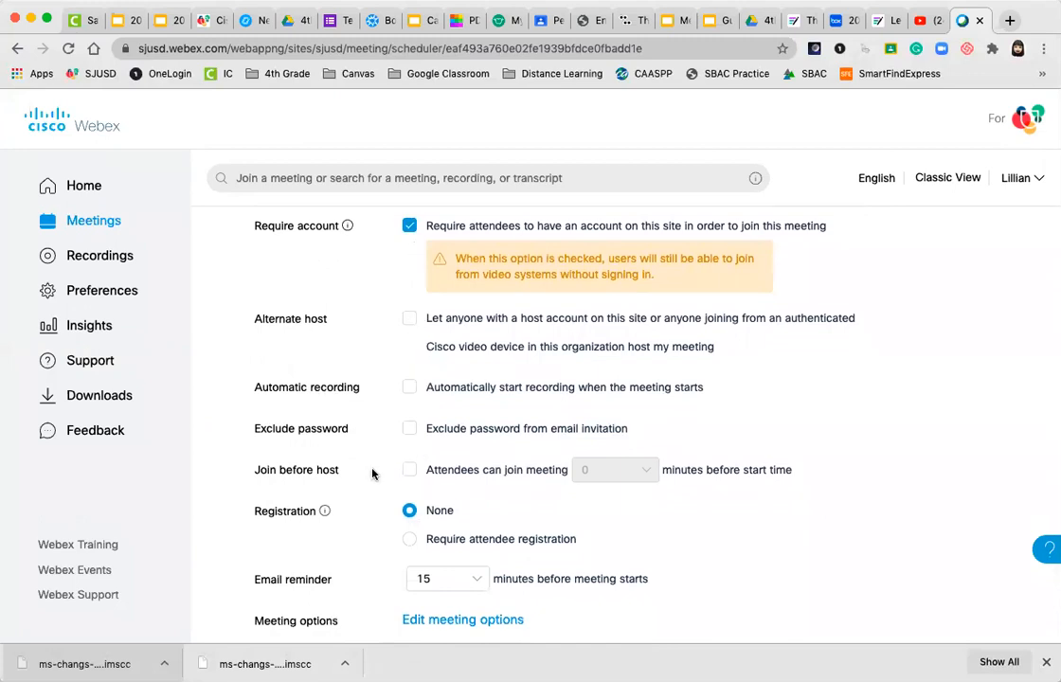
{"action": "scroll", "coordinate": [372, 473], "scroll_direction": "down", "scroll_amount": 3}
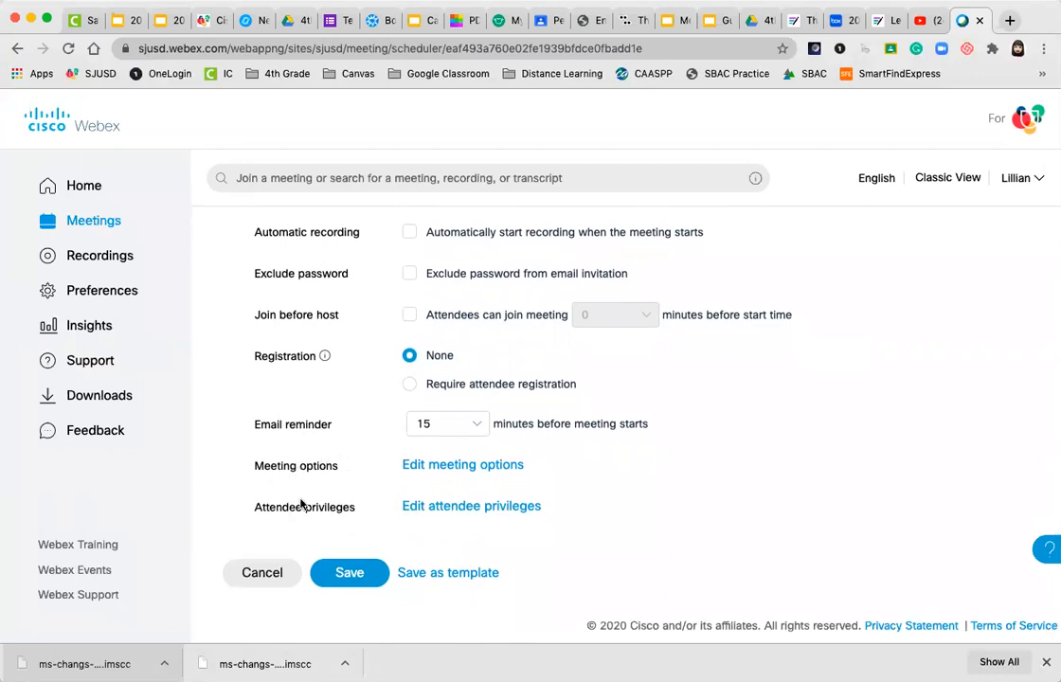
In meeting options, uncheck Notes and File transfer, keep Chat enabled, and confirm with OK
{"action": "left_click", "coordinate": [455, 465]}
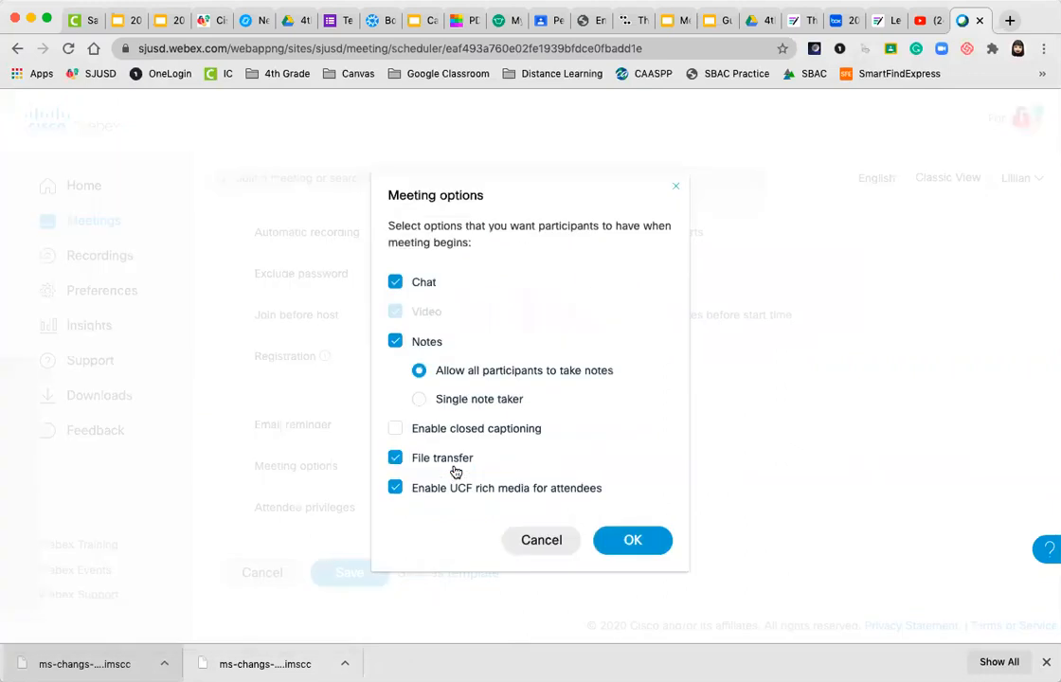
{"action": "left_click", "coordinate": [396, 284]}
{"action": "left_click", "coordinate": [396, 285]}
{"action": "left_click", "coordinate": [396, 342]}
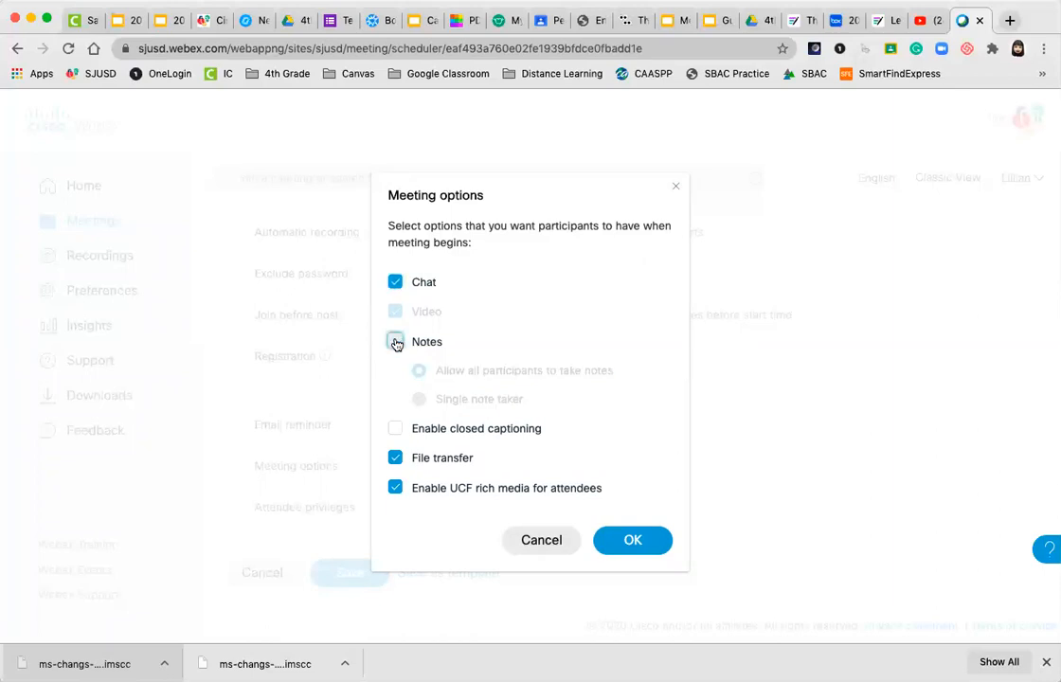
{"action": "left_click", "coordinate": [396, 458]}
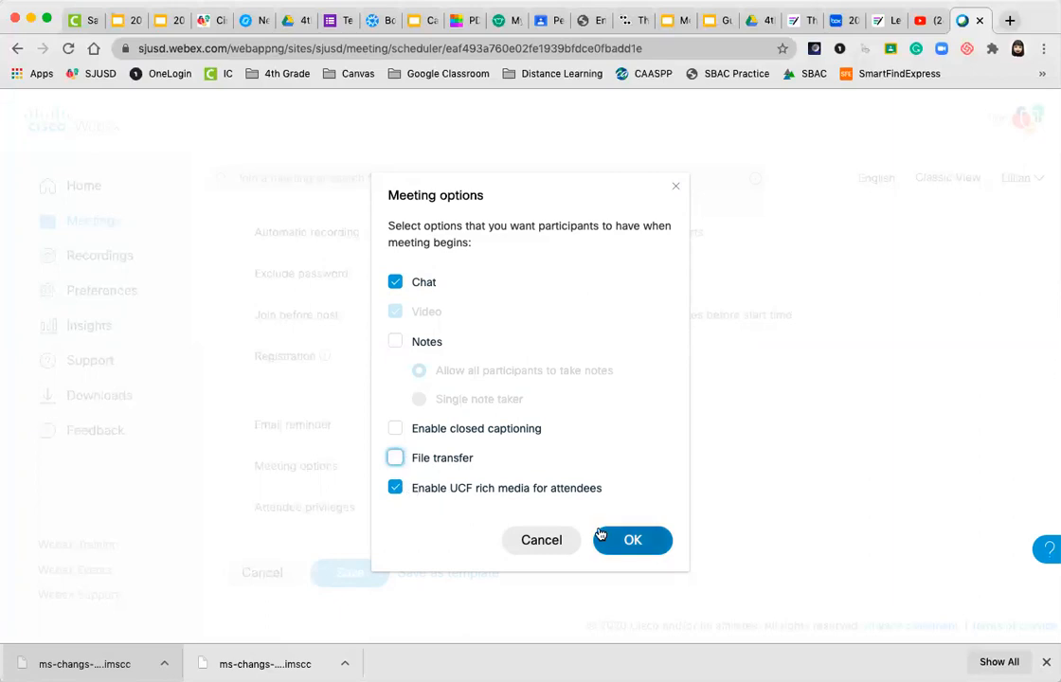
{"action": "left_click", "coordinate": [630, 540]}
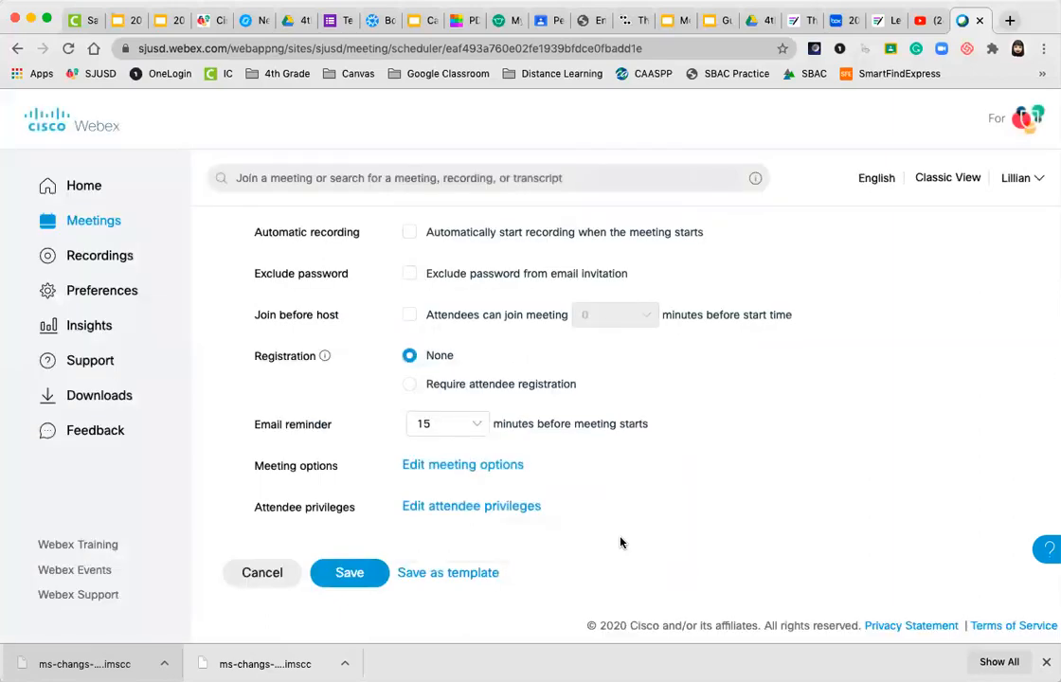
{"action": "left_click", "coordinate": [453, 512]}
Restrict attendee privileges: no remote application control, private chat with the host only
{"action": "scroll", "coordinate": [553, 502], "scroll_direction": "down", "scroll_amount": 1}
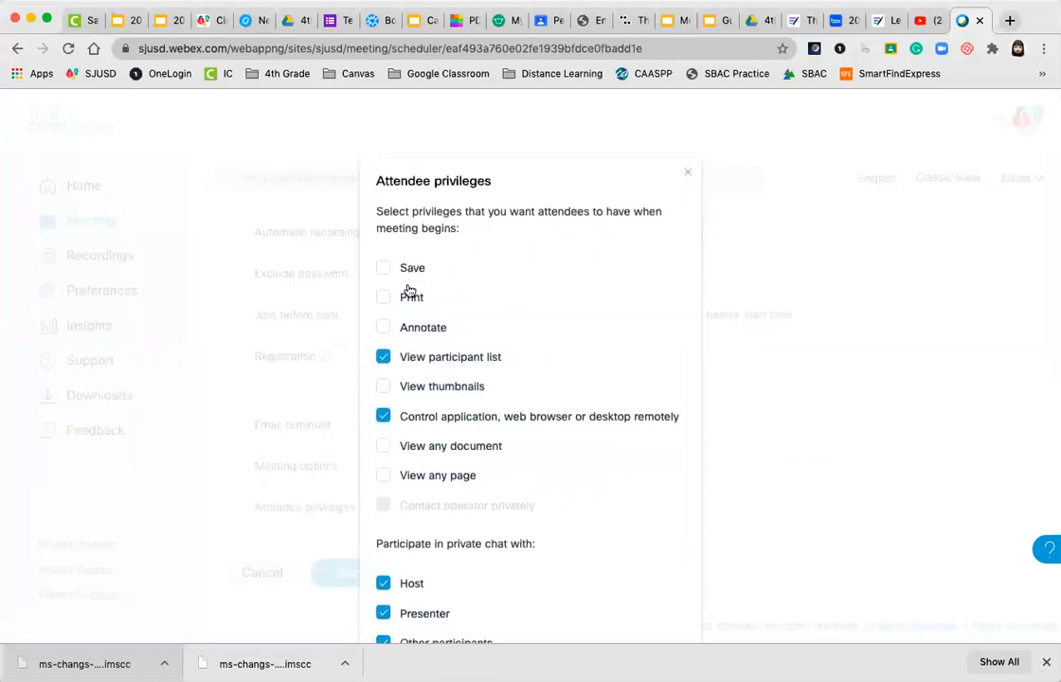
{"action": "scroll", "coordinate": [423, 327], "scroll_direction": "down", "scroll_amount": 1}
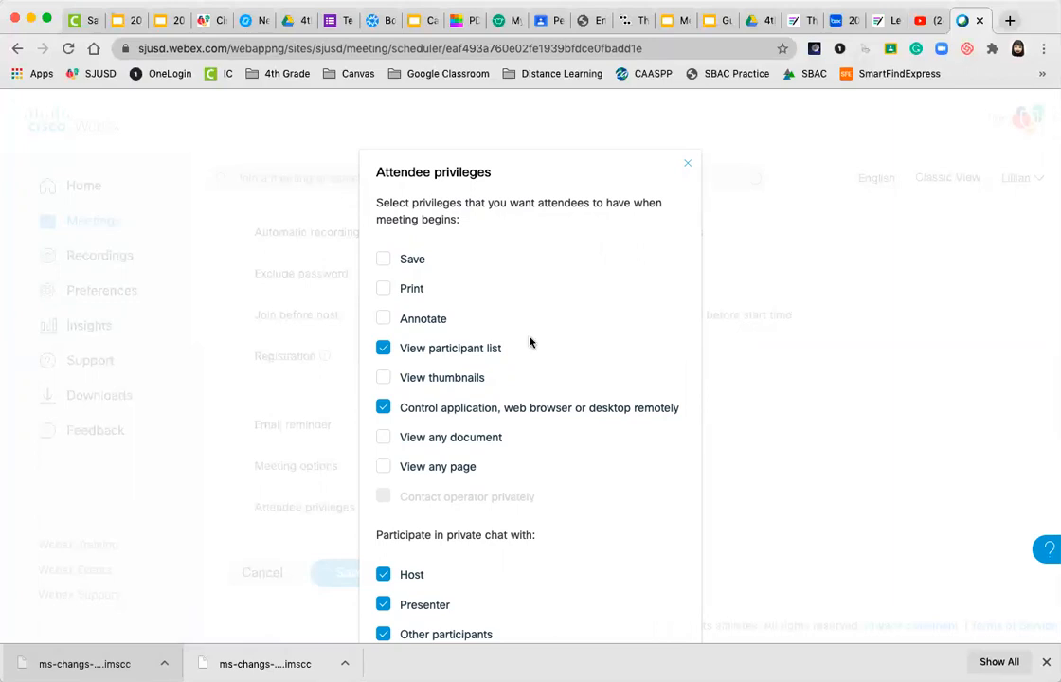
{"action": "scroll", "coordinate": [457, 353], "scroll_direction": "down", "scroll_amount": 1}
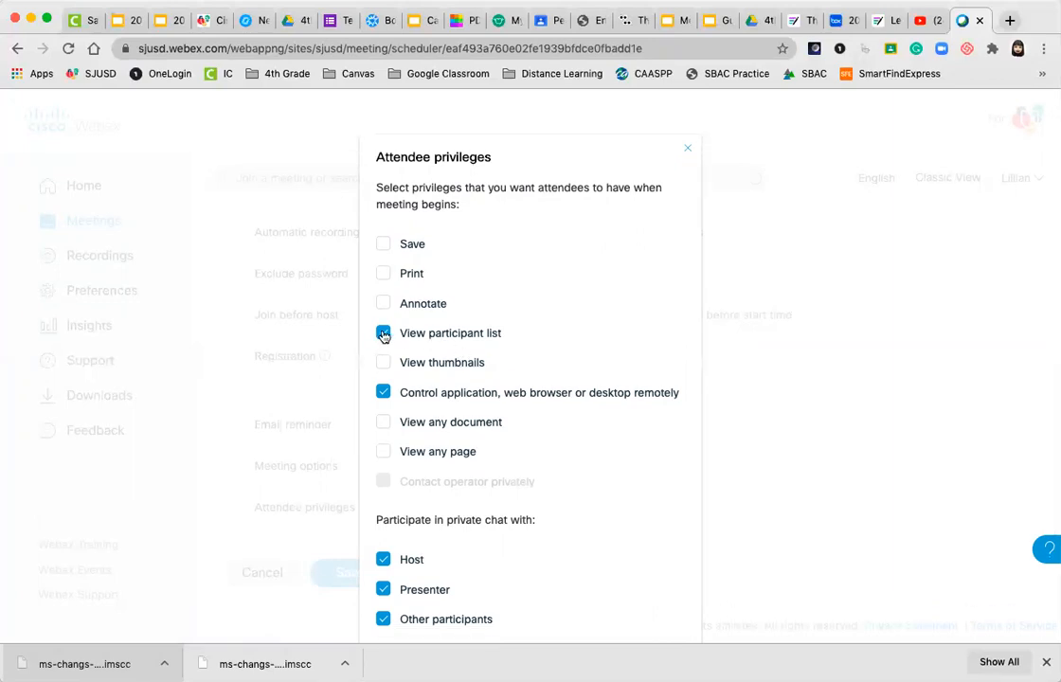
{"action": "scroll", "coordinate": [517, 361], "scroll_direction": "down", "scroll_amount": 3}
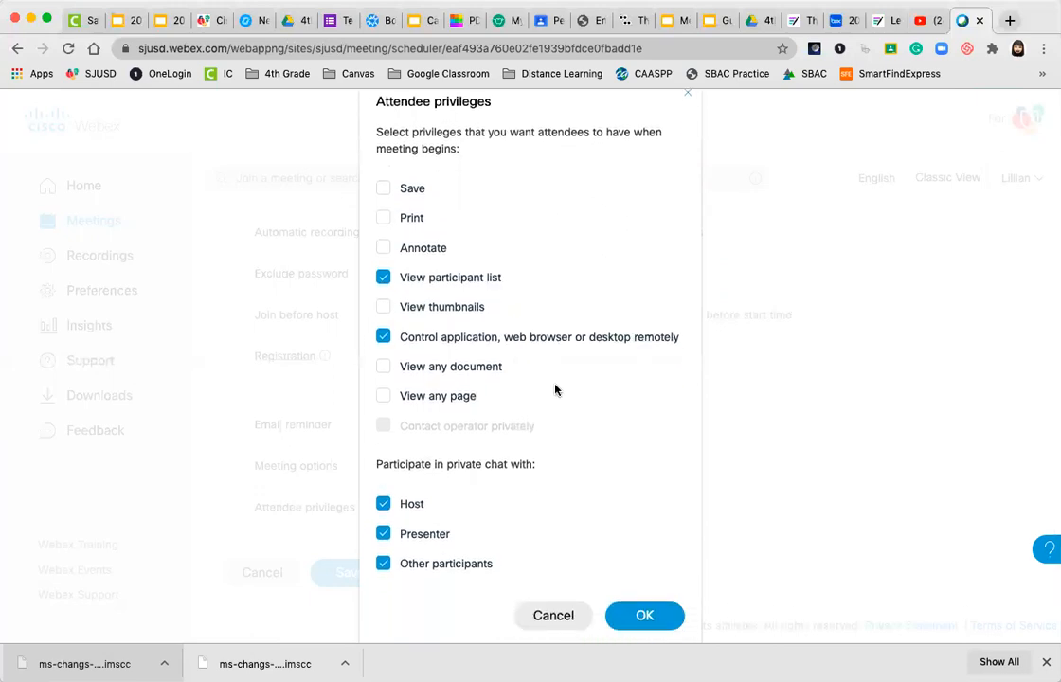
{"action": "left_click", "coordinate": [384, 338]}
{"action": "left_click", "coordinate": [383, 535]}
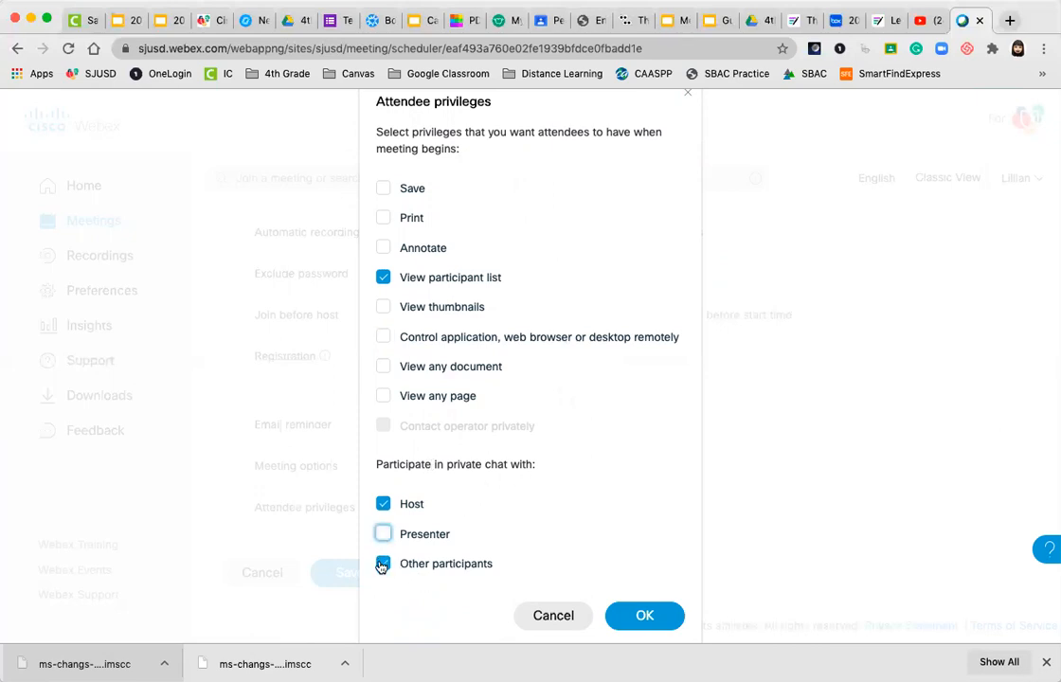
{"action": "left_click", "coordinate": [383, 564]}
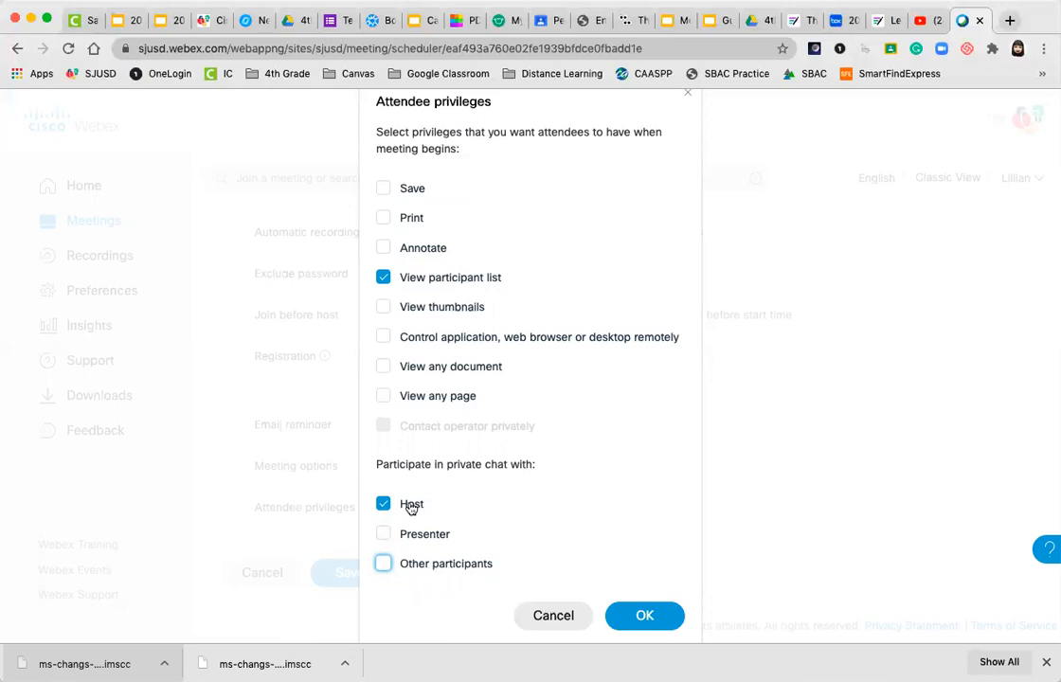
{"action": "left_click", "coordinate": [662, 617]}
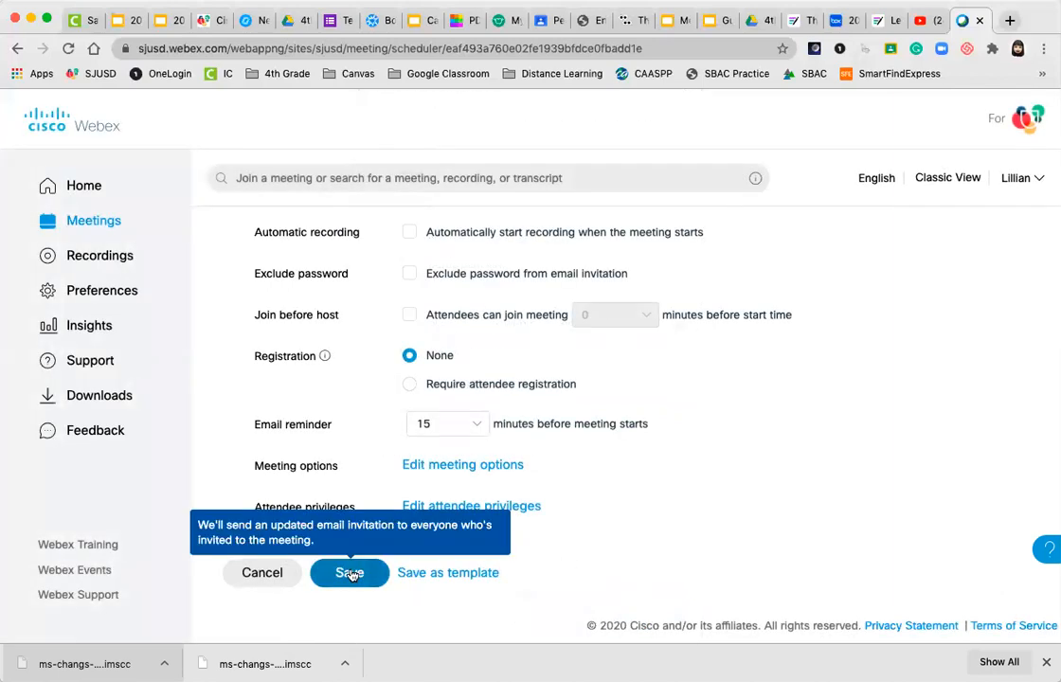
Save Test Meeting and return to My Webex Meetings, where it shows Thu, Aug 13
{"action": "left_click", "coordinate": [350, 574]}
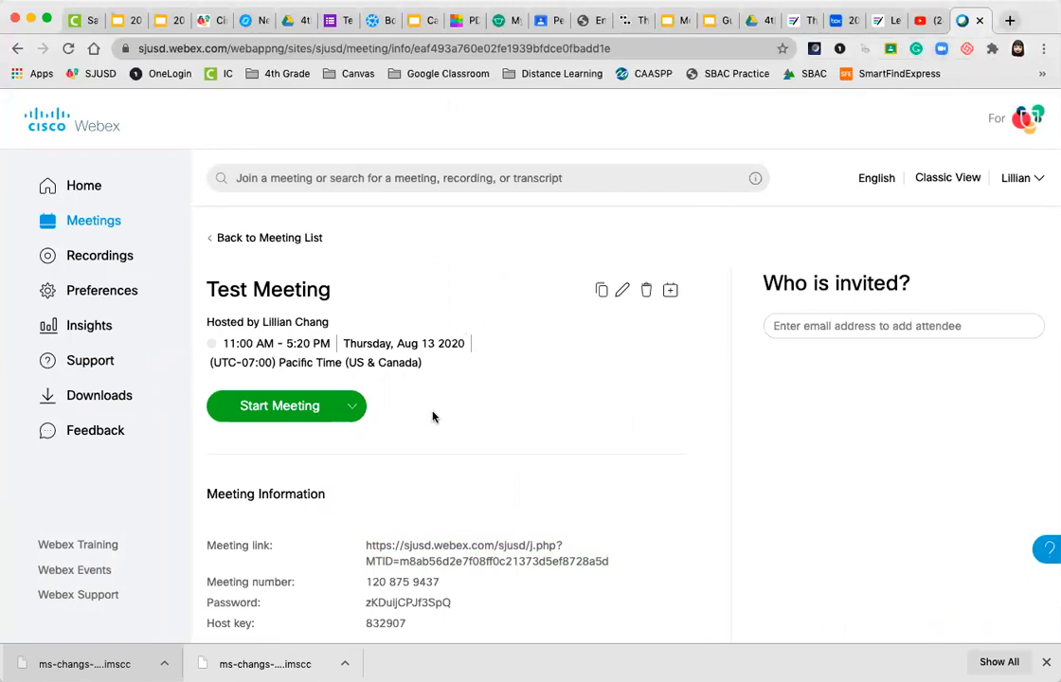
{"action": "scroll", "coordinate": [433, 414], "scroll_direction": "down", "scroll_amount": 3}
{"action": "scroll", "coordinate": [433, 414], "scroll_direction": "down", "scroll_amount": 3}
{"action": "scroll", "coordinate": [433, 417], "scroll_direction": "up", "scroll_amount": 5}
{"action": "scroll", "coordinate": [433, 416], "scroll_direction": "up", "scroll_amount": 1}
{"action": "left_click", "coordinate": [233, 238]}
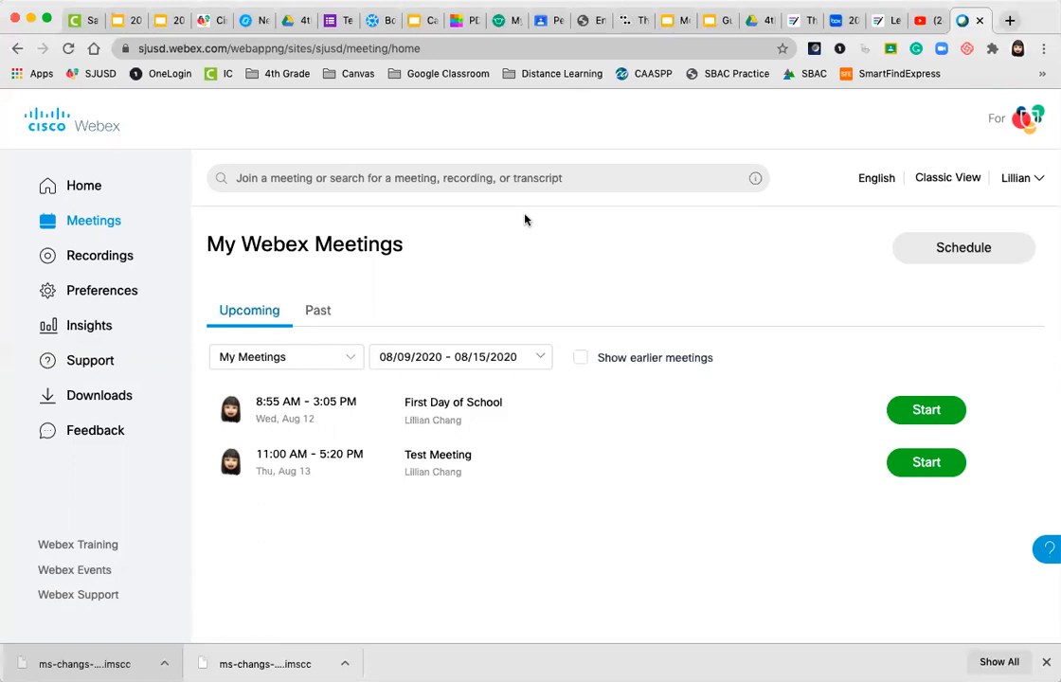
In Canvas Student View, check that Upcoming meetings lists Test Meeting with a Join option
{"action": "left_click", "coordinate": [207, 20]}
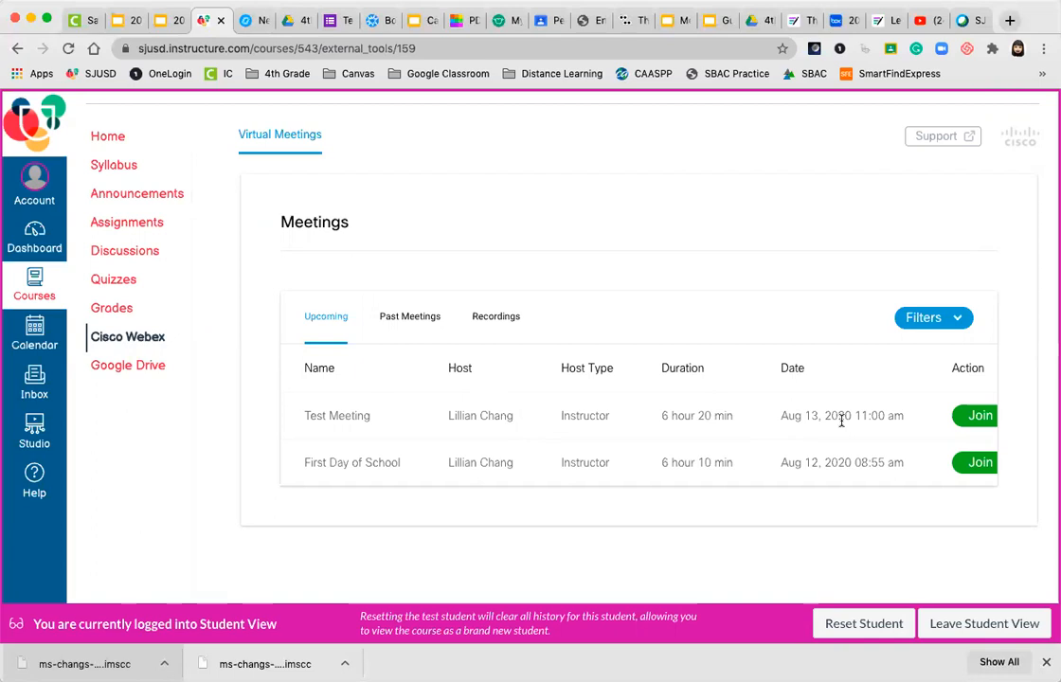
{"action": "scroll", "coordinate": [841, 420], "scroll_direction": "right", "scroll_amount": 3}
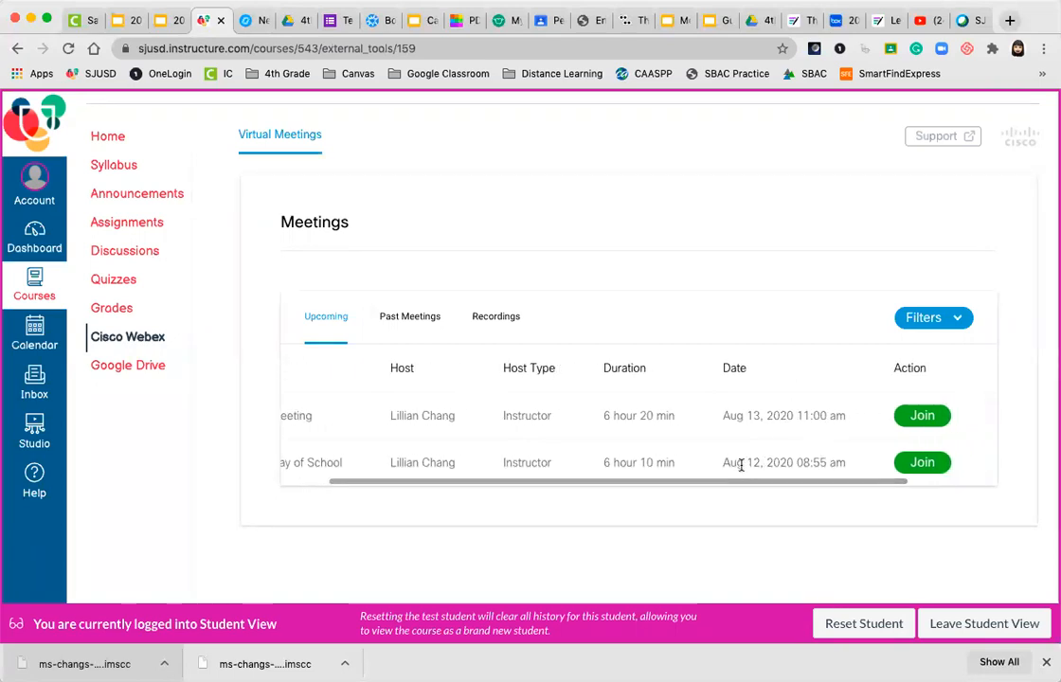
{"action": "scroll", "coordinate": [711, 472], "scroll_direction": "right", "scroll_amount": 2}
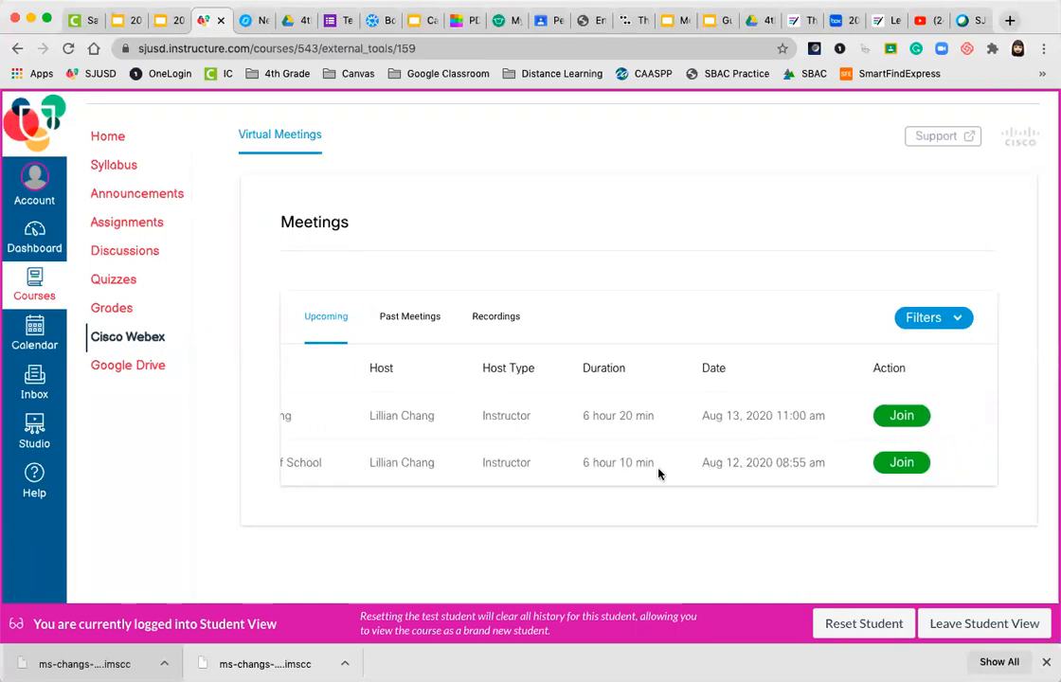
{"action": "scroll", "coordinate": [661, 473], "scroll_direction": "right", "scroll_amount": 3}
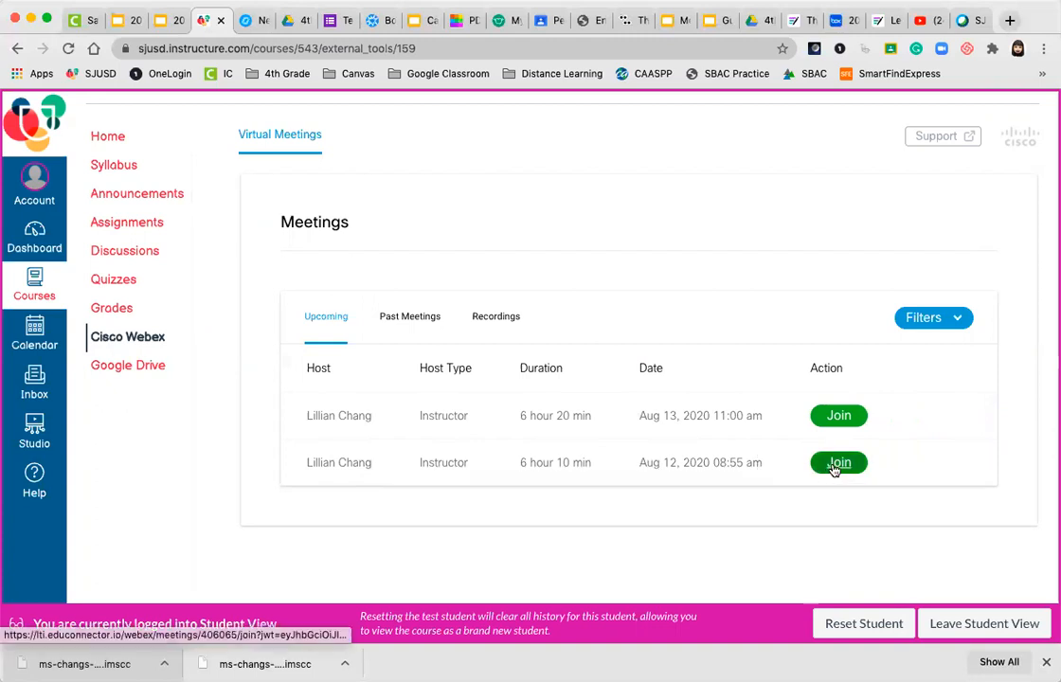